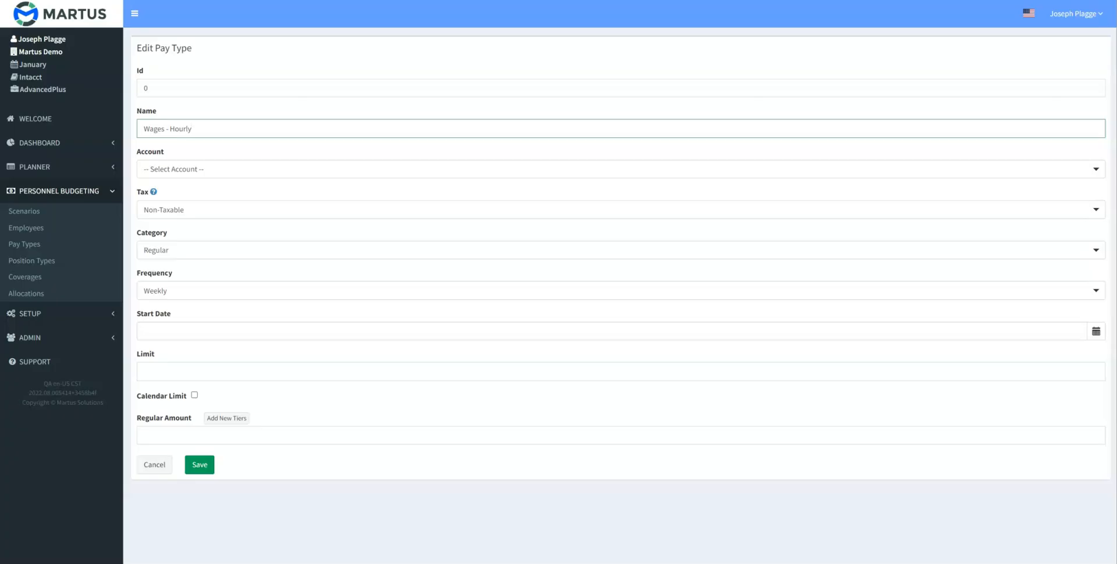
- Assign account 5121 Salaries to the Wages - Hourly pay type and make it Taxable with the Hourly category
{"action": "left_click", "coordinate": [250, 169]}
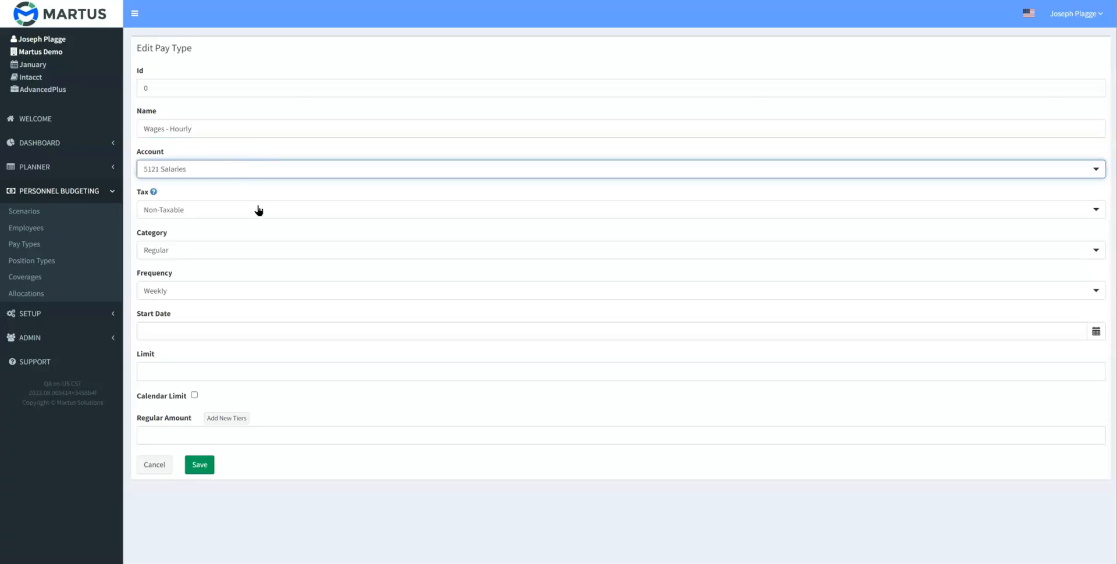
{"action": "left_click", "coordinate": [256, 210]}
{"action": "left_click", "coordinate": [195, 251]}
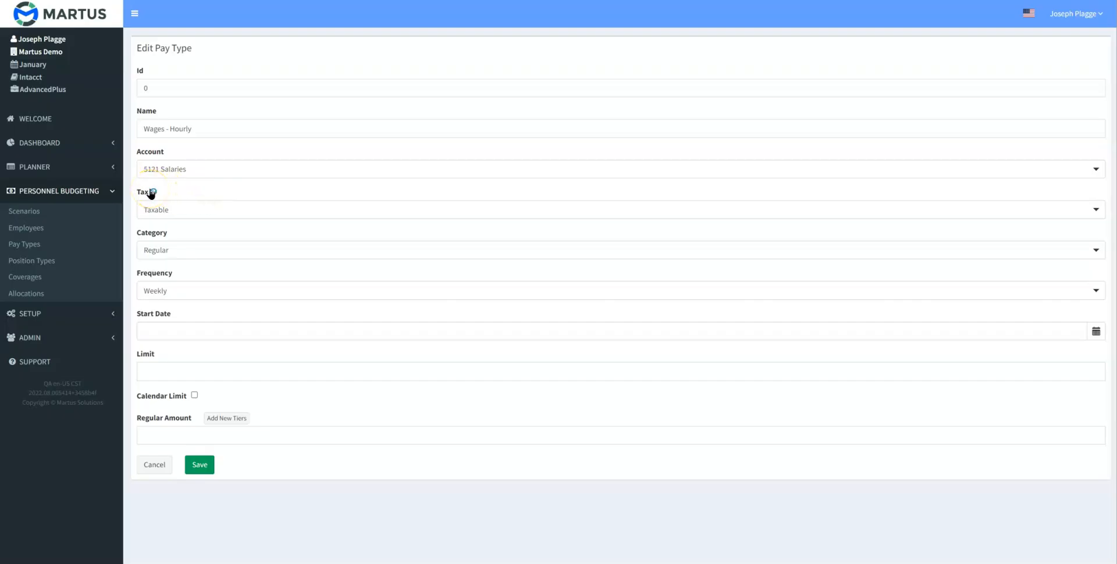
{"action": "left_click", "coordinate": [225, 256]}
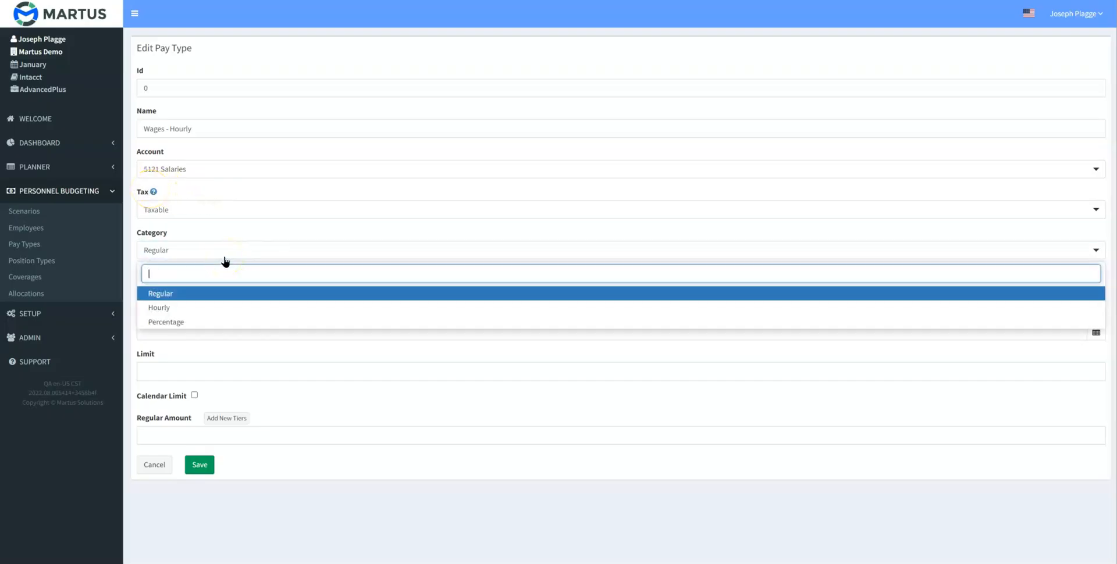
{"action": "left_click", "coordinate": [190, 308]}
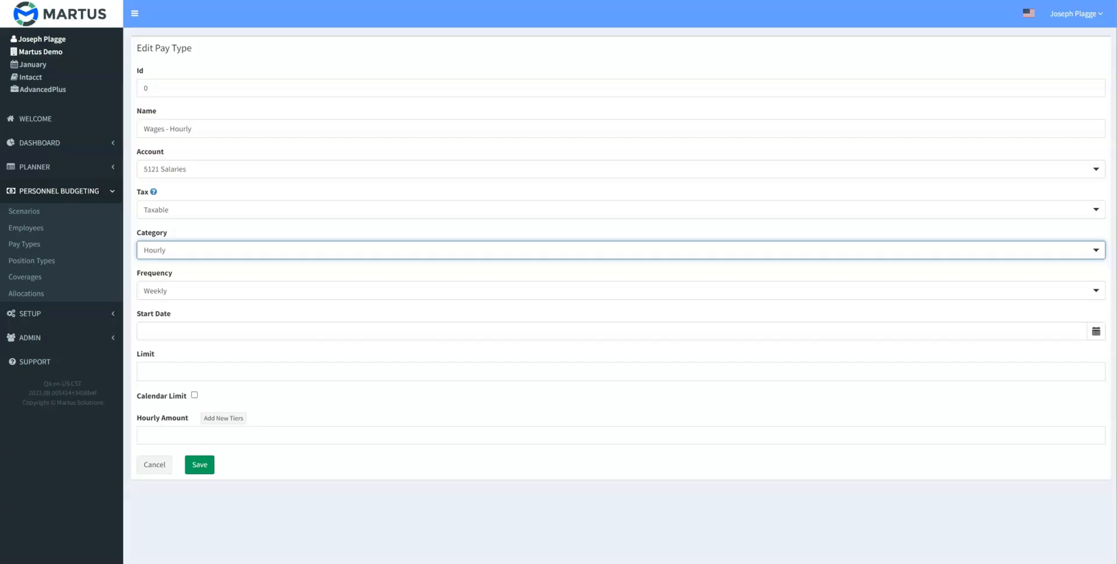
- Set the Wages - Hourly pay frequency to Semi-Monthly and save the pay type
{"action": "left_click", "coordinate": [621, 291]}
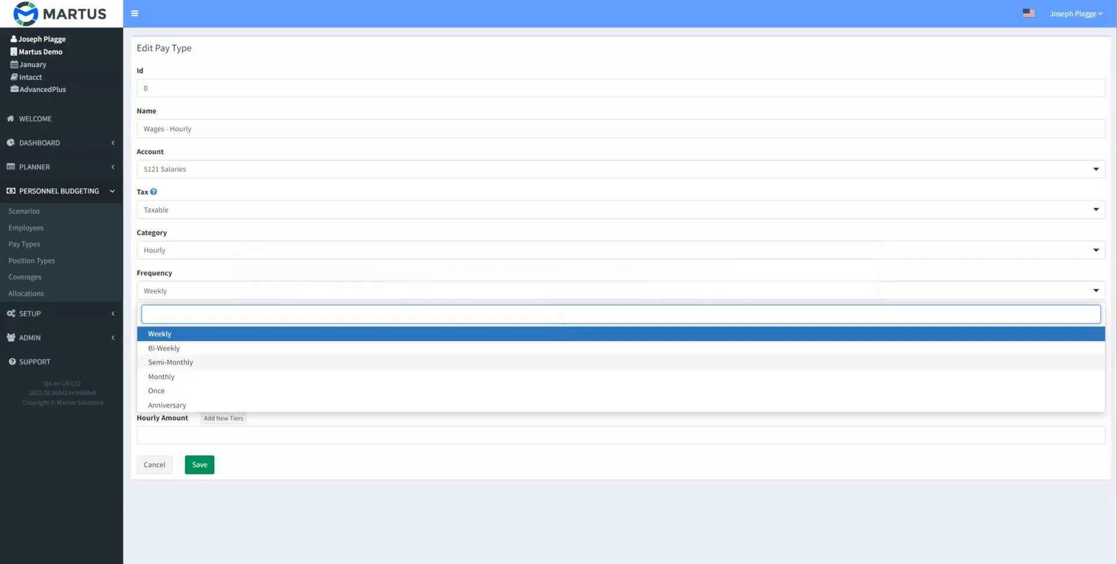
{"action": "left_click", "coordinate": [171, 362]}
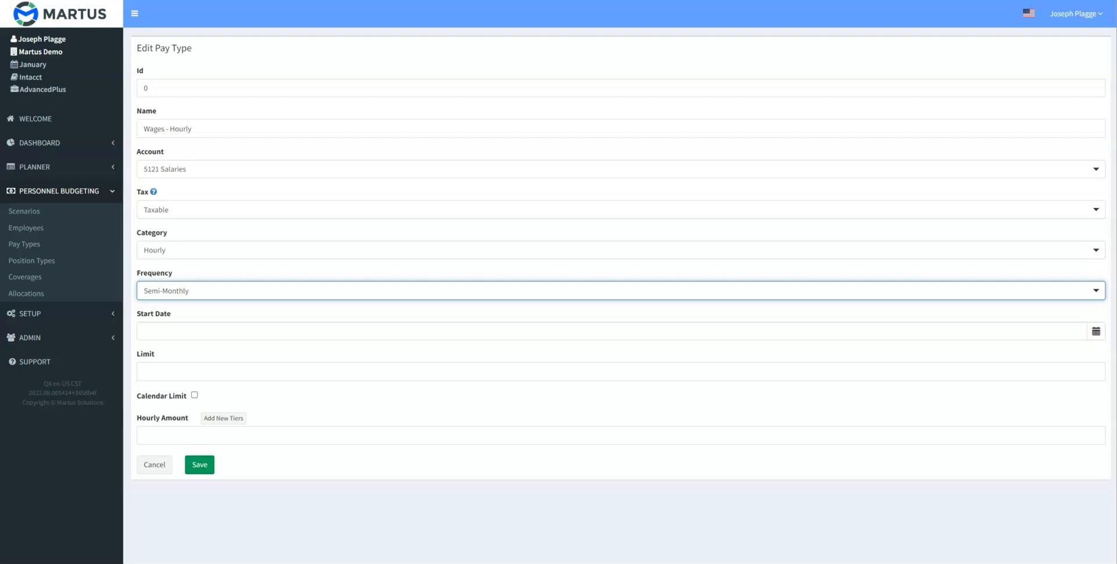
{"action": "left_click", "coordinate": [205, 467]}
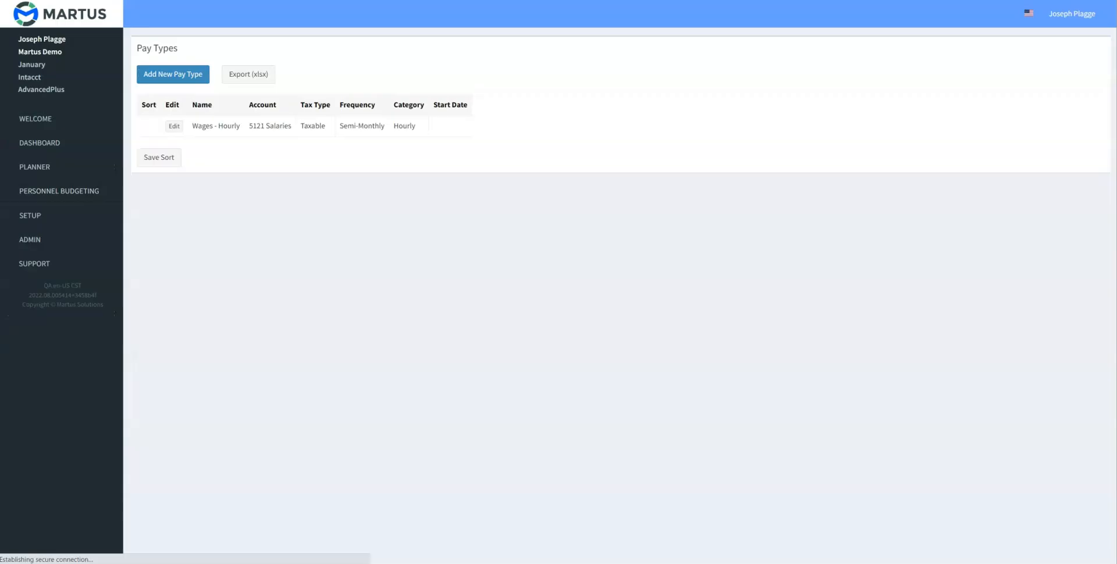
- Start a new pay type named Wages - Salary and assign it to account 5121 Salaries
{"action": "left_click", "coordinate": [172, 74]}
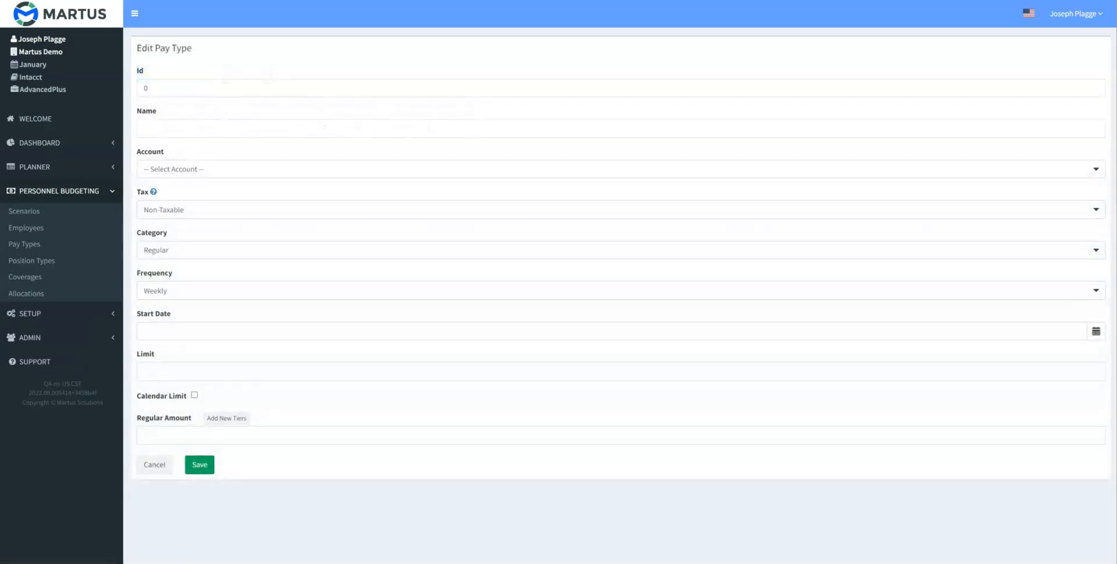
{"action": "left_click", "coordinate": [150, 129]}
{"action": "type", "text": "Wages - Salary"}
{"action": "key", "text": "Tab"}
{"action": "key", "text": "5"}
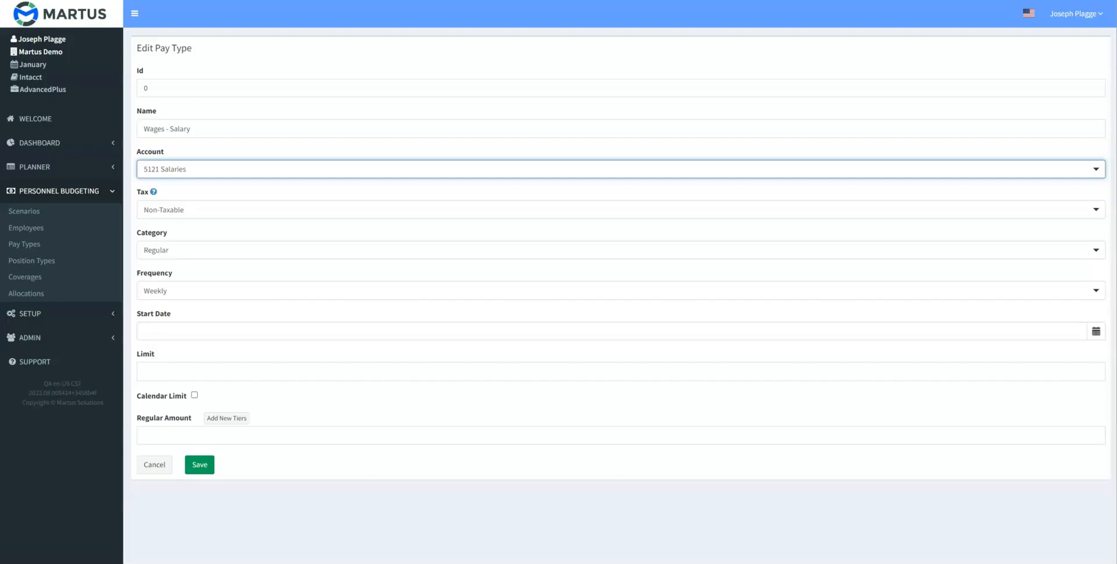
- Make the Wages - Salary pay type Taxable with a Semi-Monthly frequency and save it
{"action": "left_click", "coordinate": [164, 210]}
{"action": "left_click", "coordinate": [160, 253]}
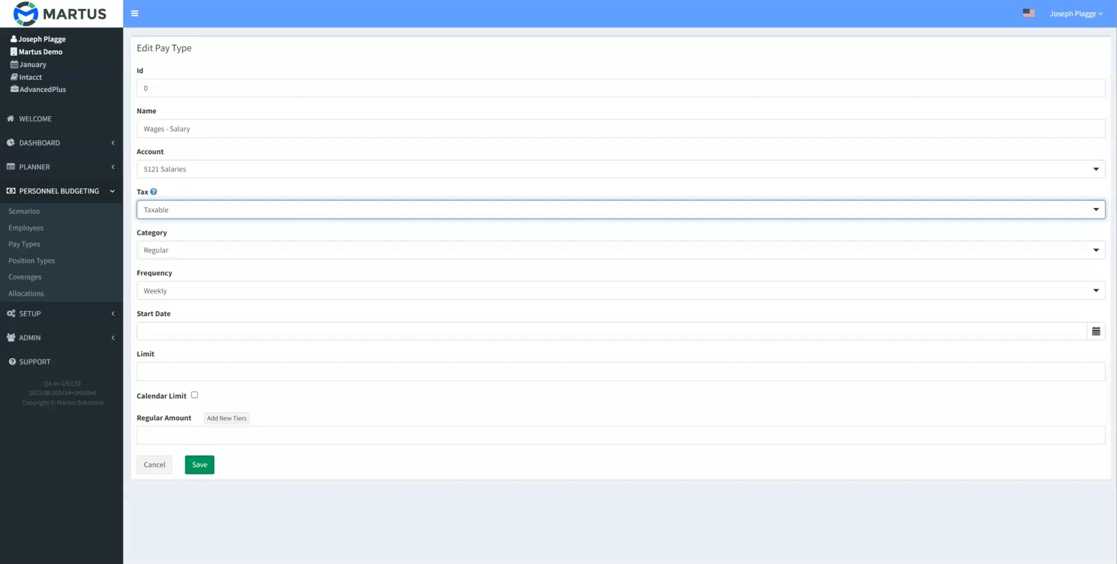
{"action": "left_click", "coordinate": [212, 291]}
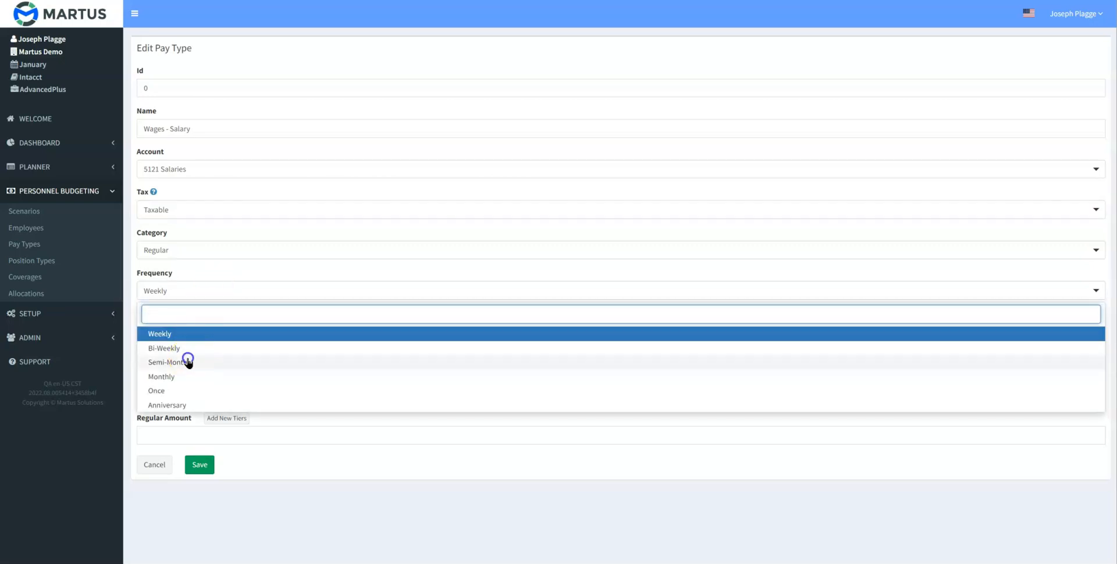
{"action": "left_click", "coordinate": [188, 362]}
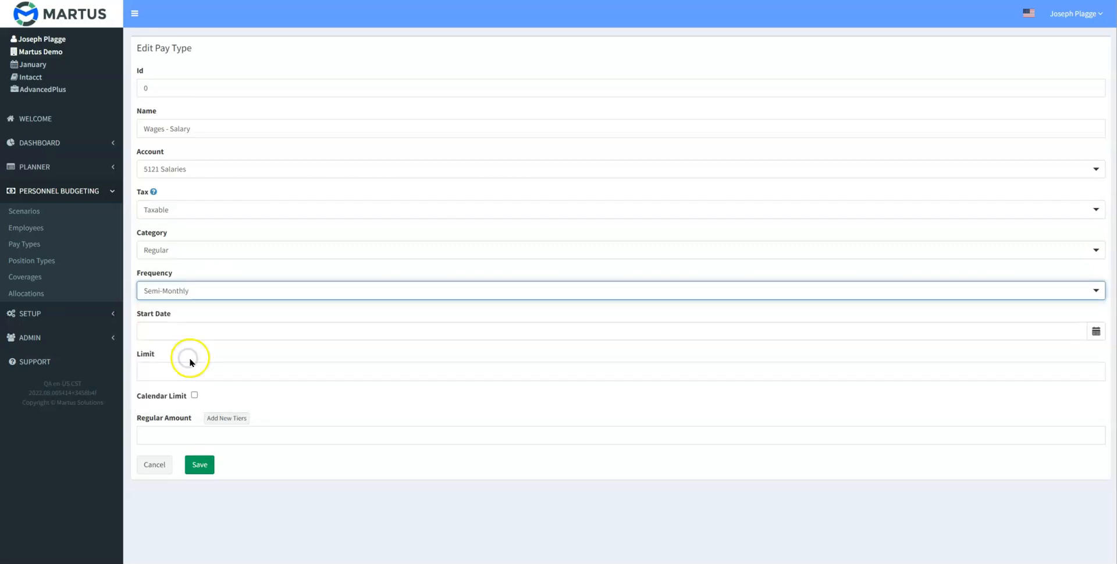
{"action": "left_click", "coordinate": [201, 464]}
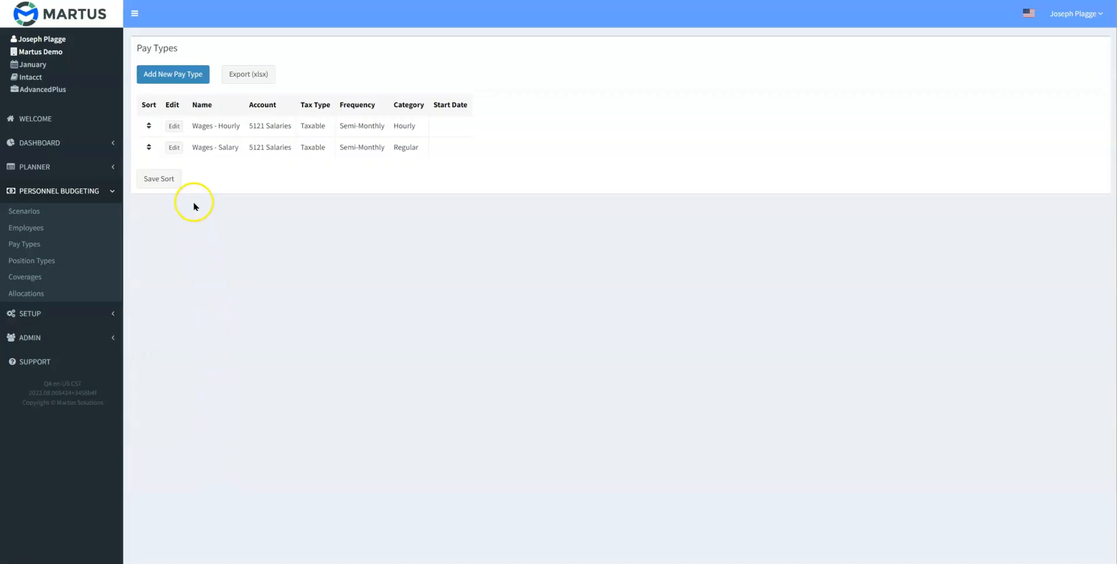
- Start a new pay type named Bonus and assign it to account 5122 Bonus and Incentive
{"action": "left_click", "coordinate": [174, 77]}
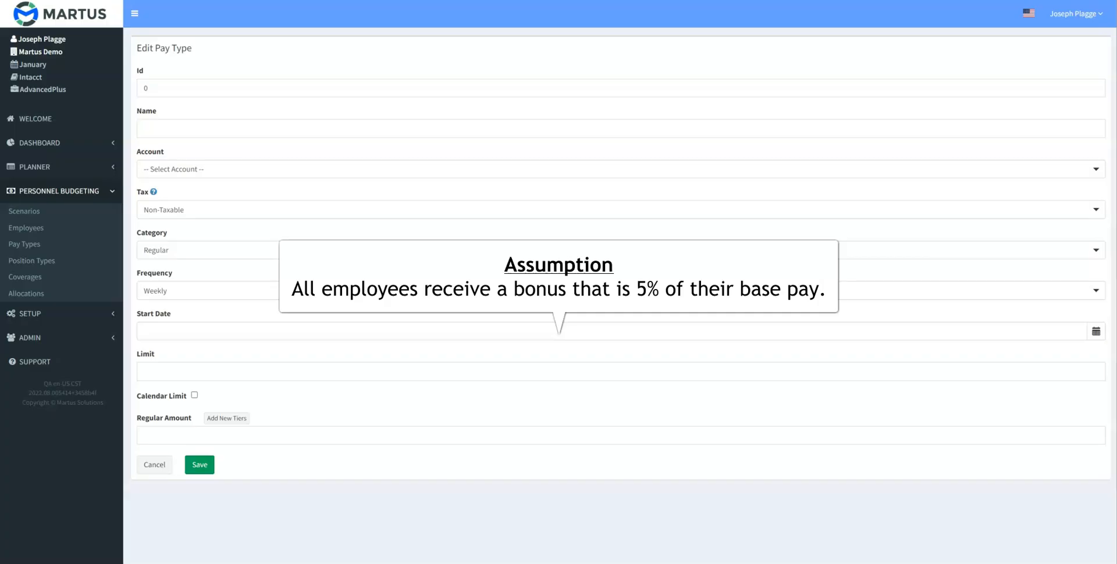
{"action": "left_click", "coordinate": [175, 129]}
{"action": "type", "text": "Bonus"}
{"action": "left_click", "coordinate": [176, 169]}
{"action": "type", "text": "5122"}
- Make the Bonus pay type Taxable and set its category to Percentage
{"action": "left_click", "coordinate": [192, 213]}
{"action": "left_click", "coordinate": [203, 213]}
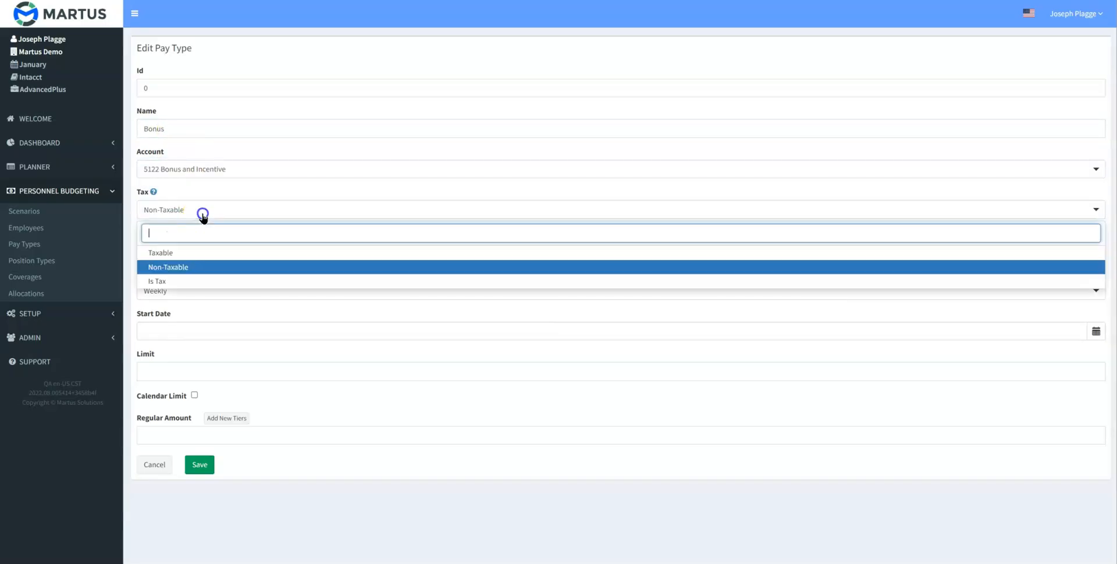
{"action": "left_click", "coordinate": [180, 253]}
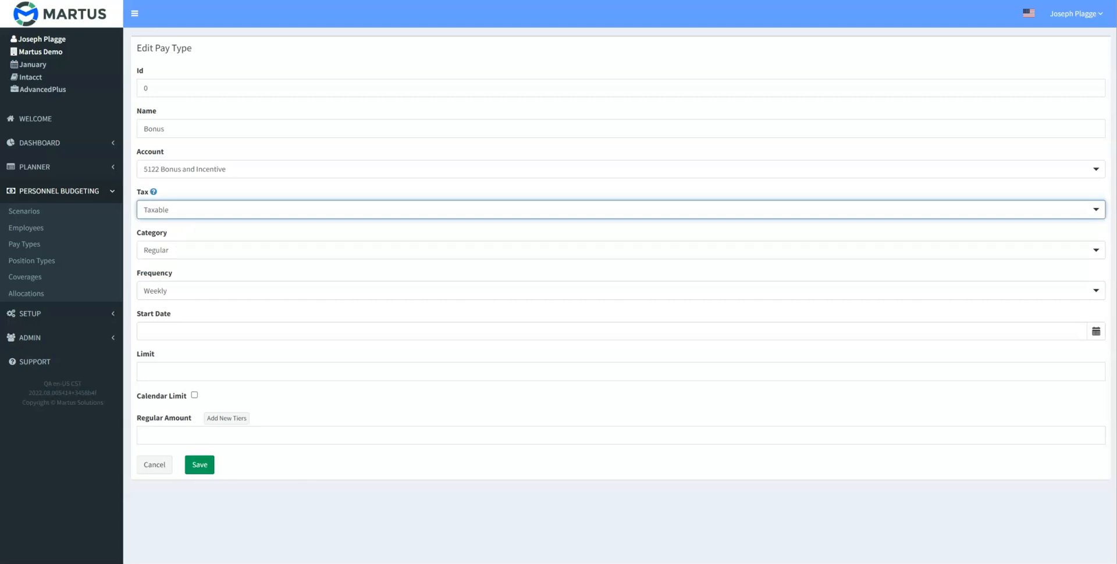
{"action": "left_click", "coordinate": [180, 250]}
{"action": "left_click", "coordinate": [180, 322]}
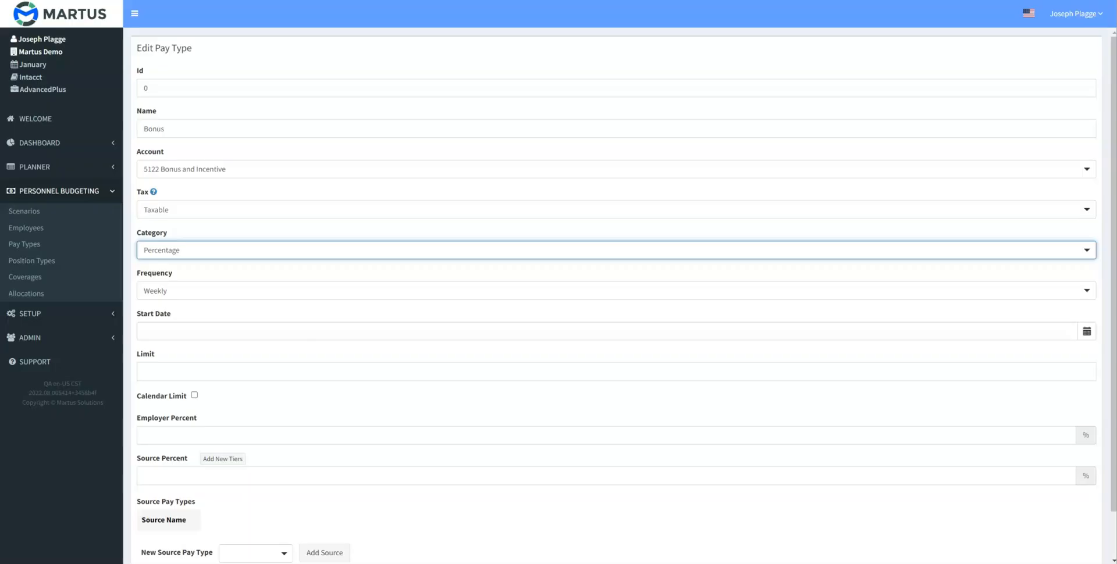
- Set the Bonus frequency to Once with a start date of 12/1/2022
{"action": "left_click", "coordinate": [180, 291]}
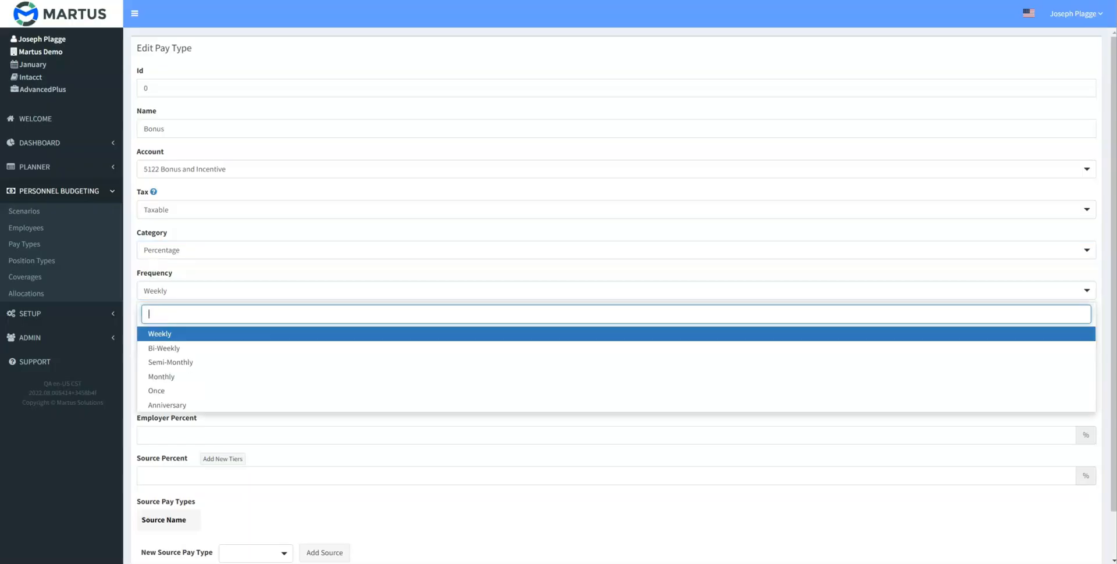
{"action": "left_click", "coordinate": [155, 390]}
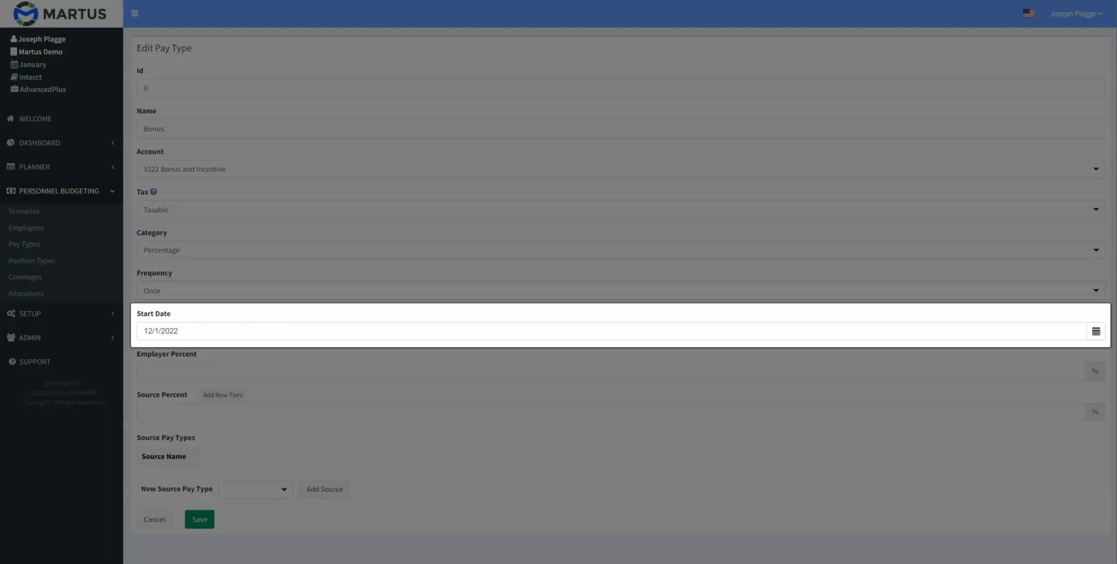
{"action": "key", "text": "Tab"}
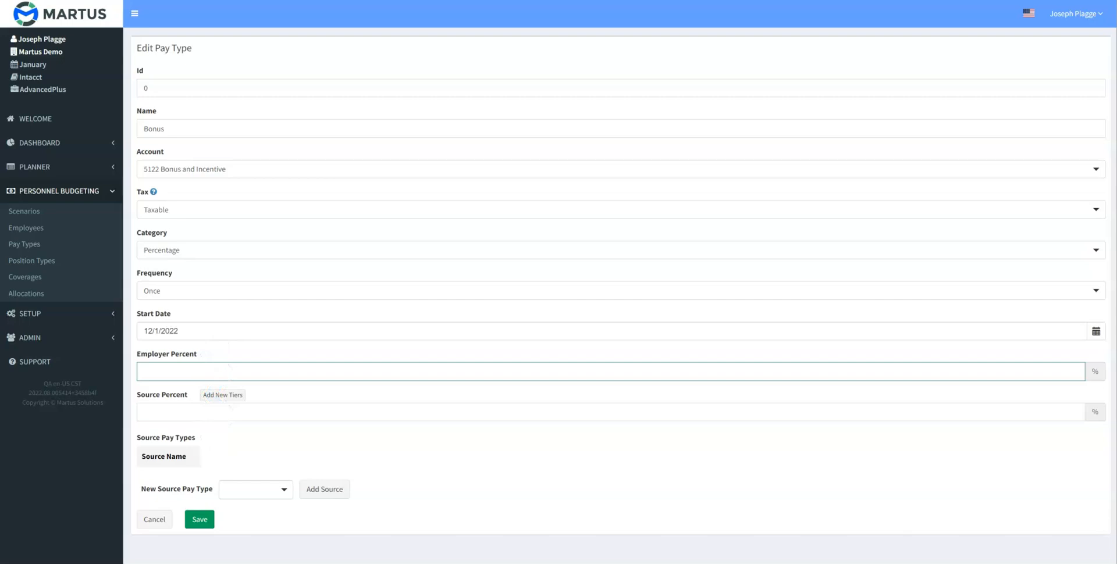
- Set the Bonus employer percent to 100 and the source percent to 5
{"action": "type", "text": "100"}
{"action": "key", "text": "Tab"}
{"action": "type", "text": "5"}
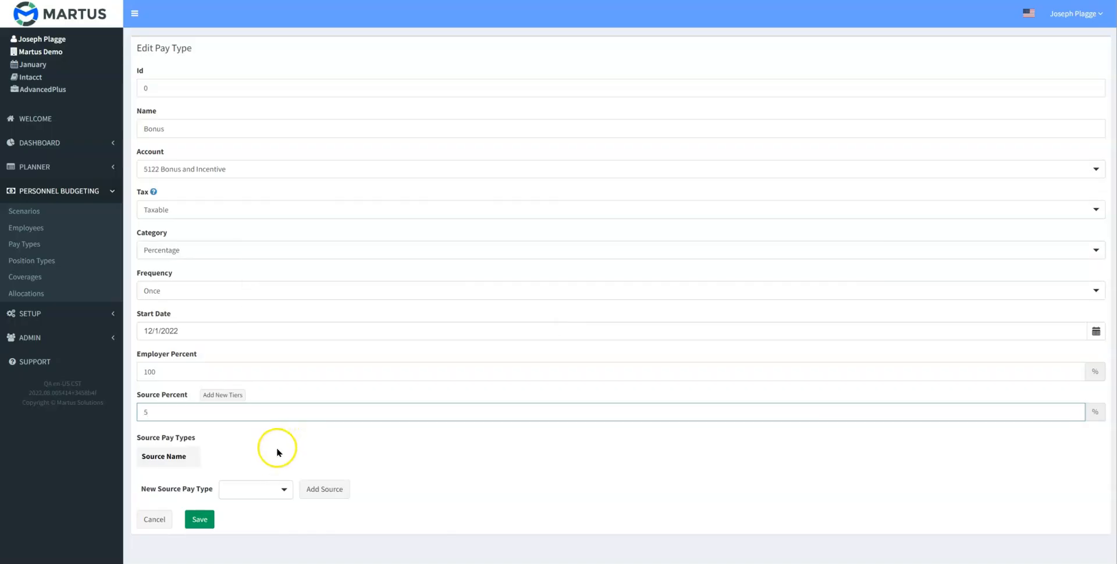
- Add Wages - Hourly and Wages - Salary as source pay types for the Bonus and save it
{"action": "left_click", "coordinate": [268, 489]}
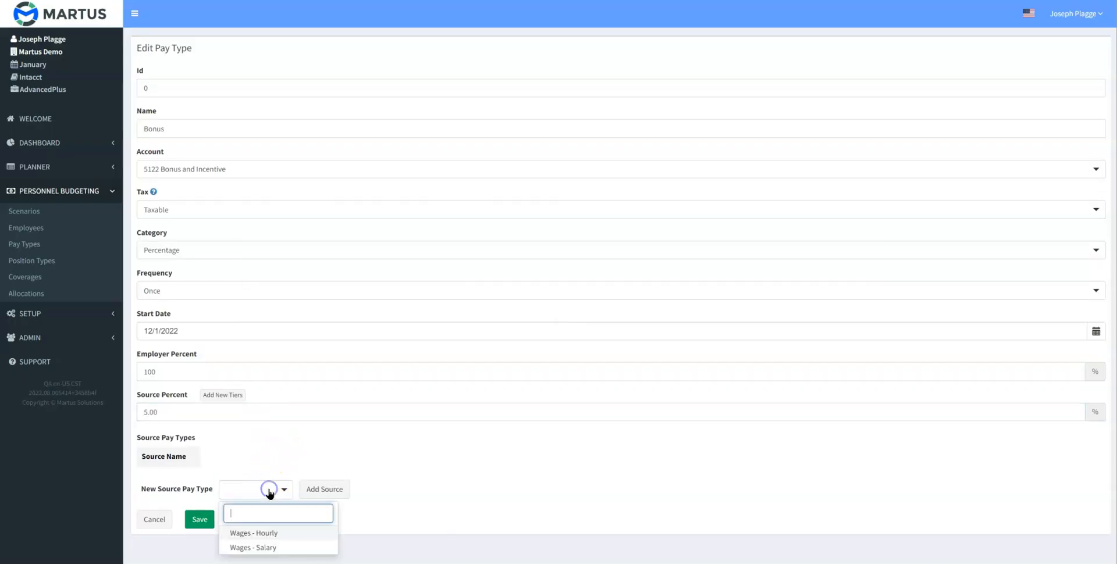
{"action": "left_click", "coordinate": [263, 534]}
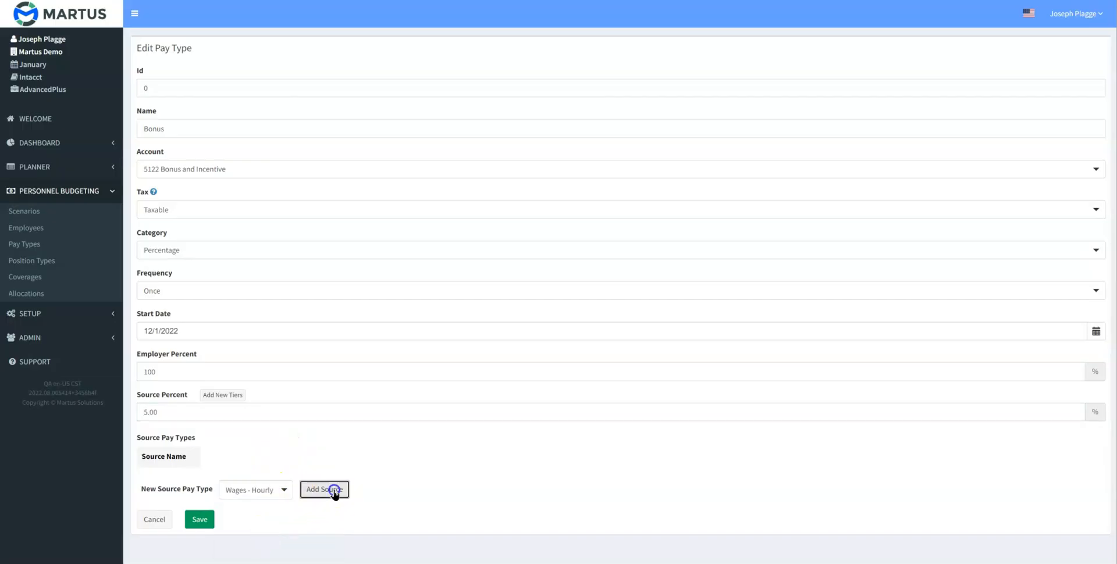
{"action": "left_click", "coordinate": [328, 490]}
{"action": "left_click", "coordinate": [279, 511]}
{"action": "left_click", "coordinate": [273, 493]}
{"action": "left_click", "coordinate": [323, 511]}
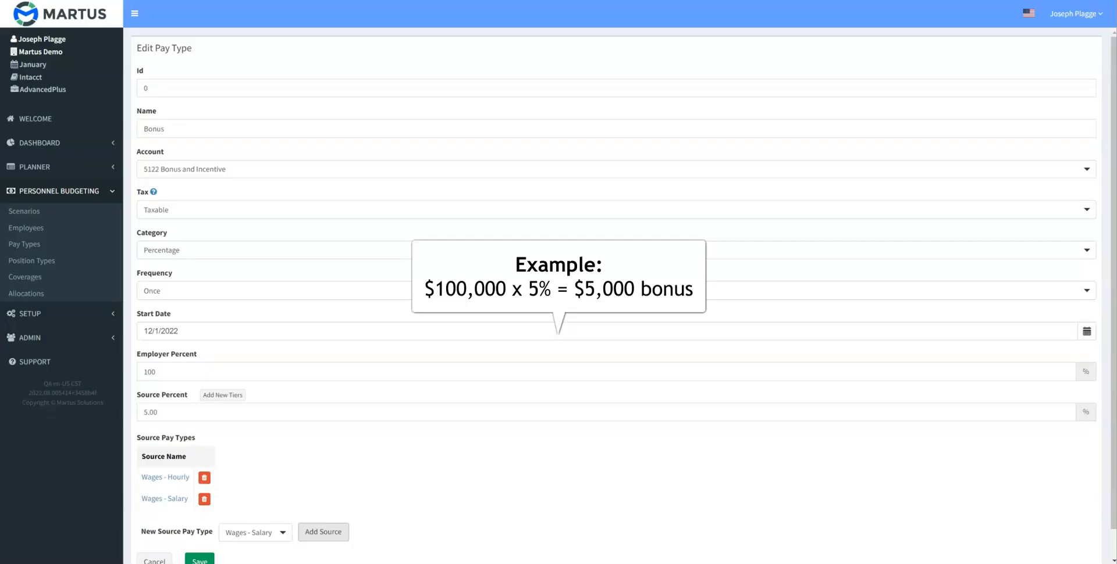
{"action": "scroll", "coordinate": [617, 290], "scroll_direction": "down", "scroll_amount": 1}
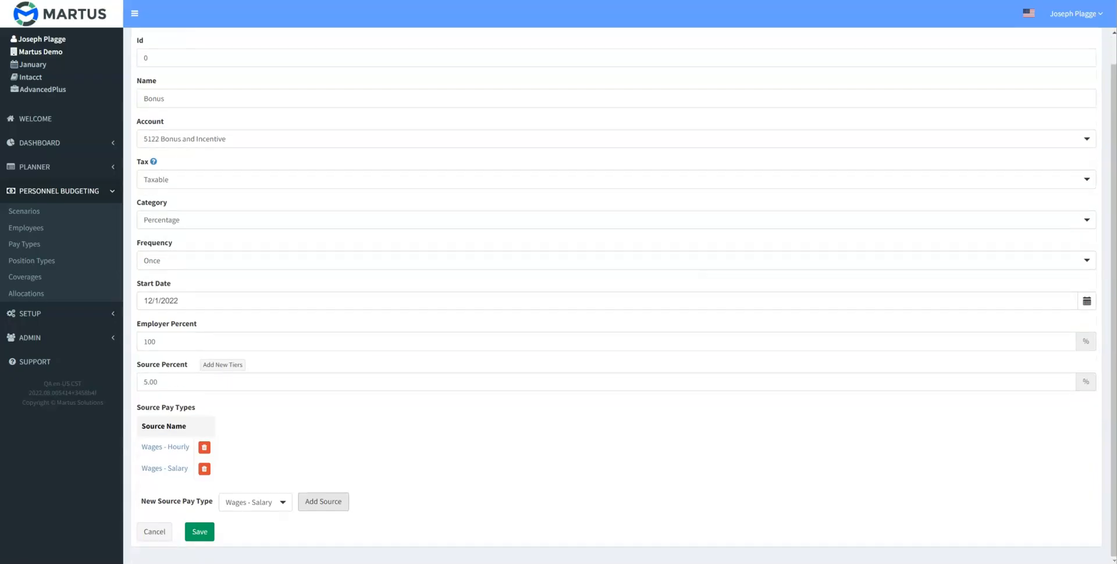
{"action": "left_click", "coordinate": [201, 532]}
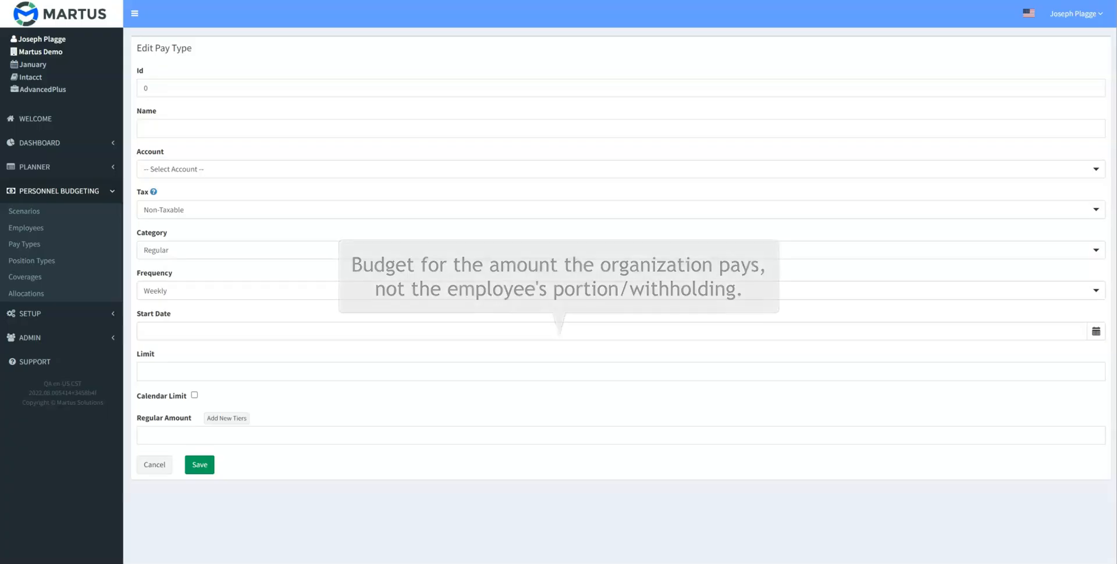
- Create a Health Insurance pay type on account 5126 Health Ins. Premiums with a Monthly frequency
{"action": "left_click", "coordinate": [230, 127]}
{"action": "type", "text": "Health Insurance"}
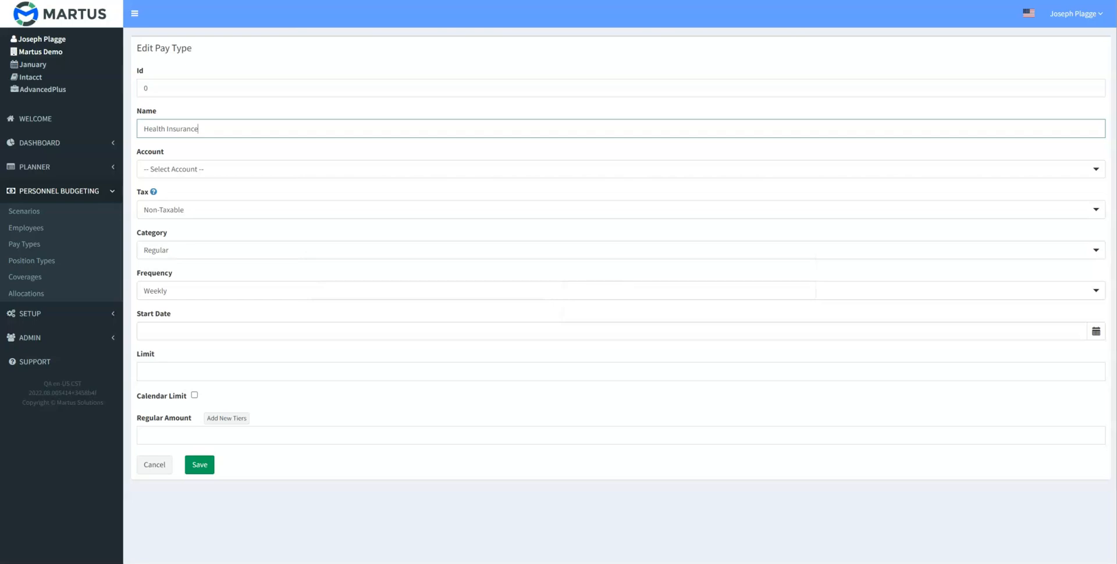
{"action": "left_click", "coordinate": [620, 169]}
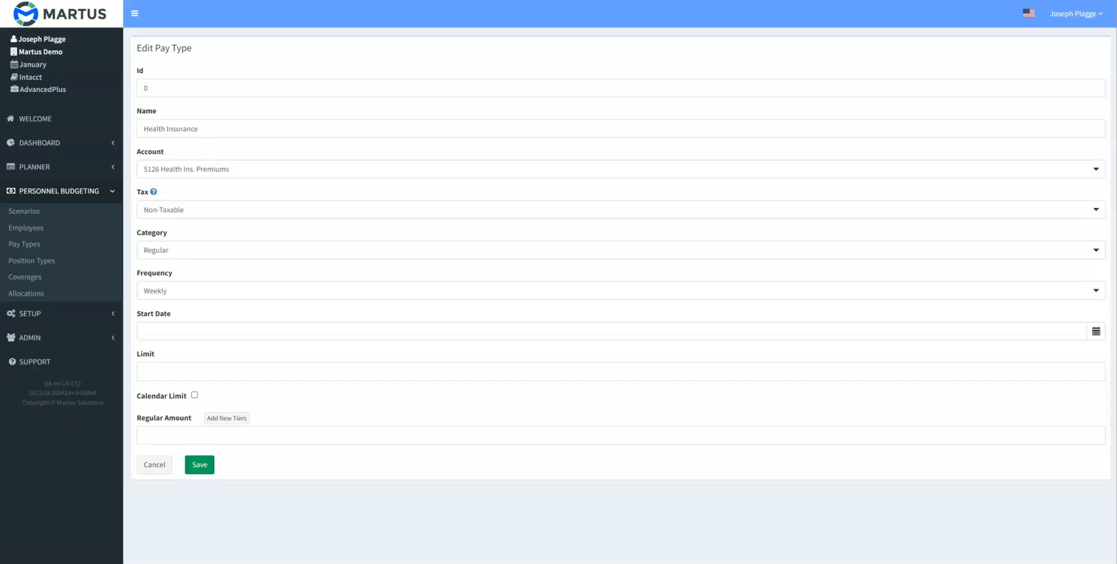
{"action": "left_click", "coordinate": [620, 291]}
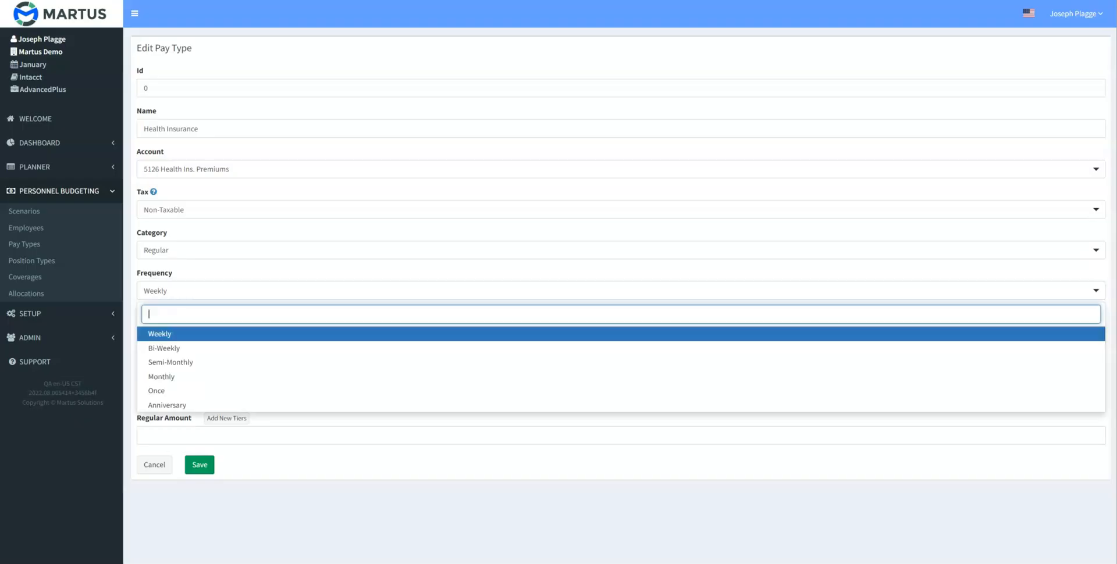
{"action": "left_click", "coordinate": [620, 376]}
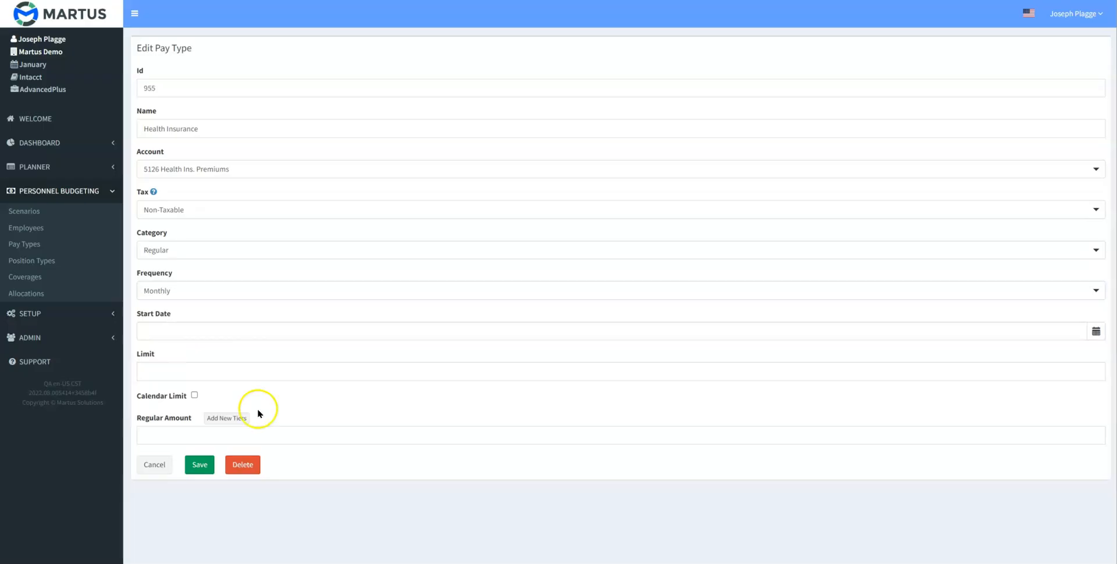
- Add tiers to the Health Insurance pay type and base them on Coverage 1
{"action": "left_click", "coordinate": [237, 418]}
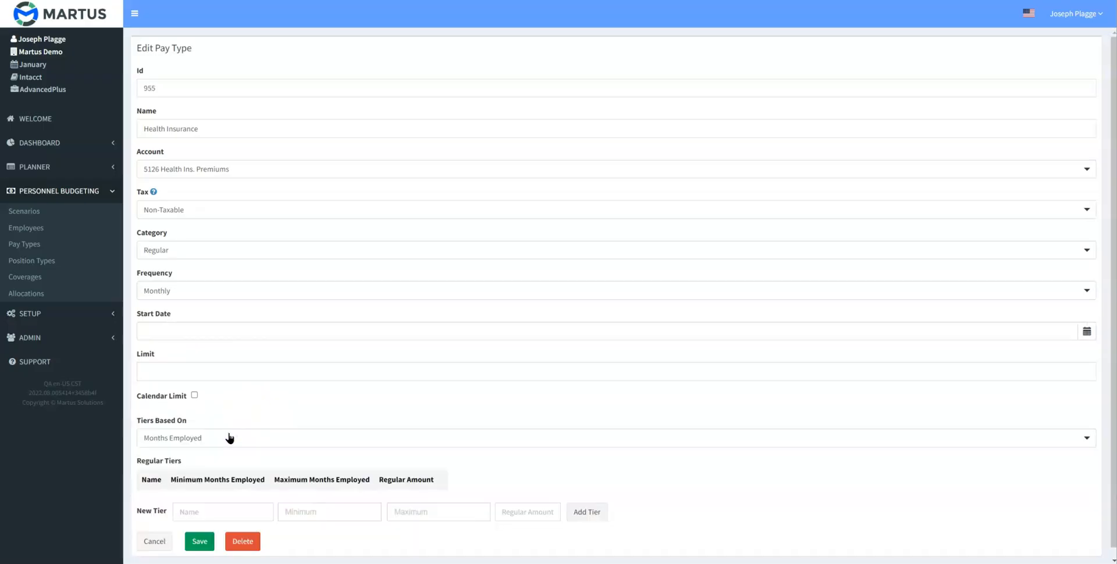
{"action": "left_click", "coordinate": [230, 438]}
{"action": "left_click", "coordinate": [177, 510]}
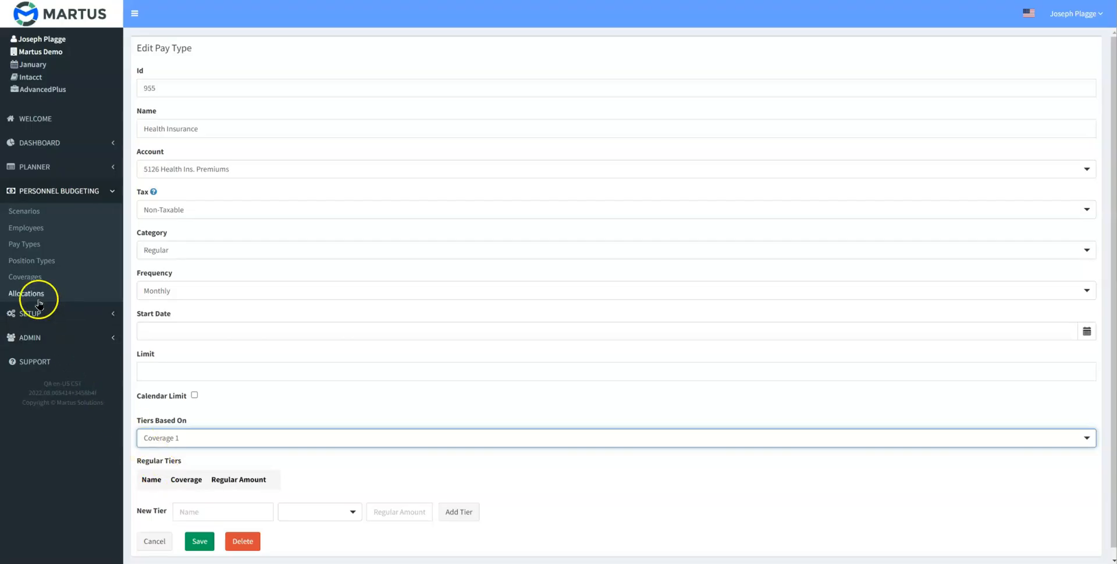
- Review where coverages are defined and which options the Health Insurance tiers can be based on
{"action": "left_click", "coordinate": [25, 279]}
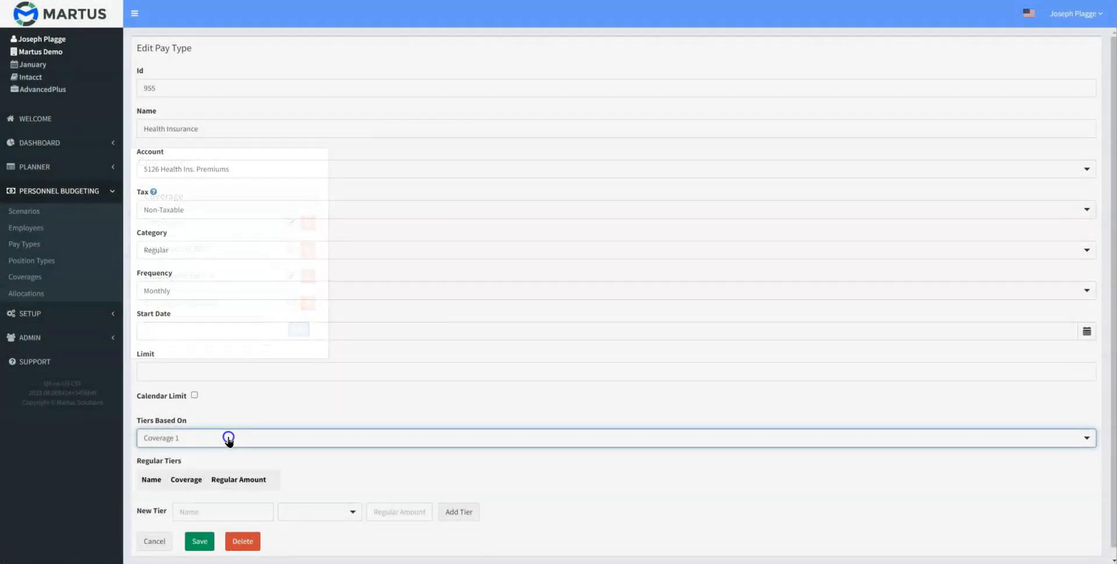
{"action": "left_click", "coordinate": [226, 438]}
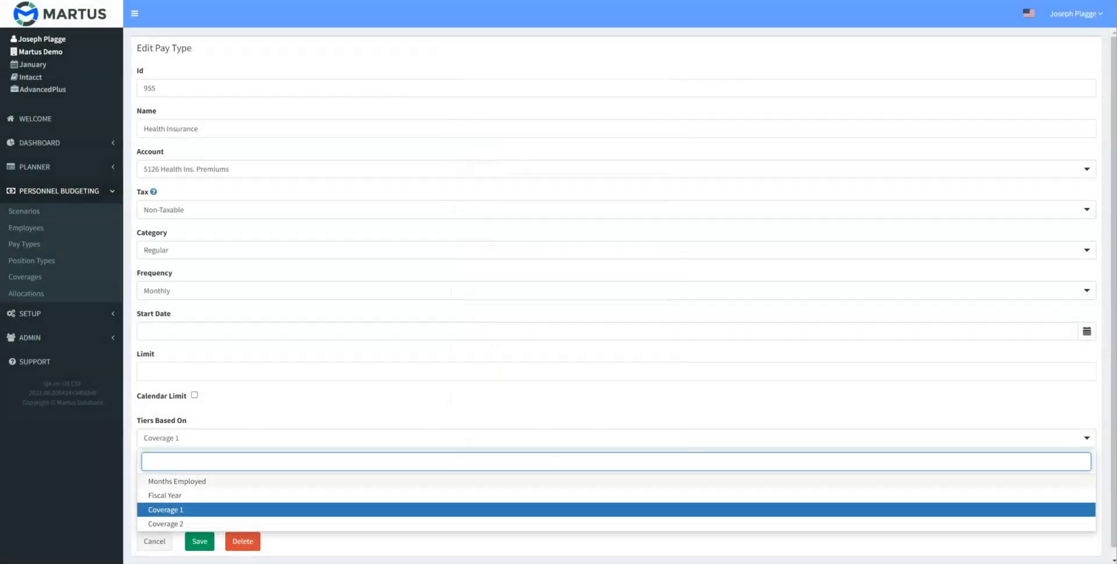
{"action": "key", "text": "Escape"}
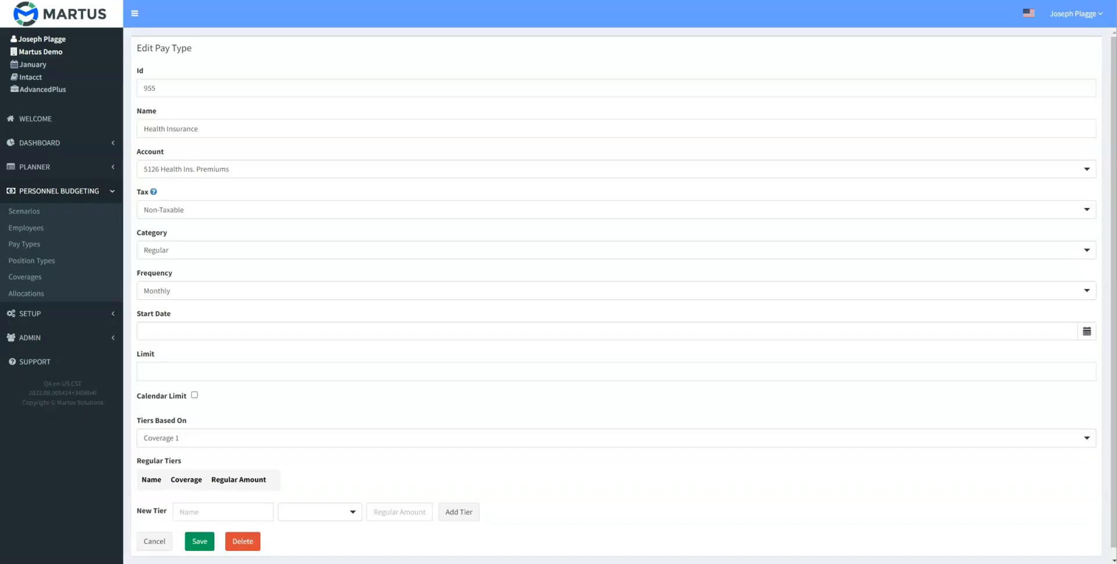
- Add Health Insurance tiers EE (Employee, 550), EC (Employee+Child, 800), ES (Employee+Spouse, 950) and EF (Employee+Family, 1,100), and save the pay type
{"action": "scroll", "coordinate": [617, 291], "scroll_direction": "down", "scroll_amount": 1}
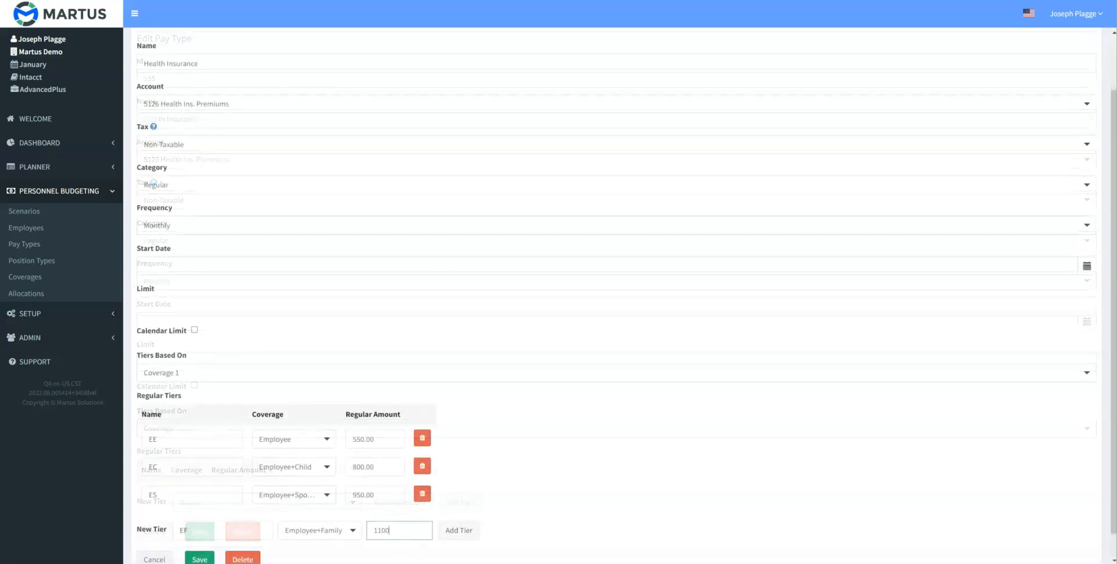
{"action": "left_click", "coordinate": [458, 536]}
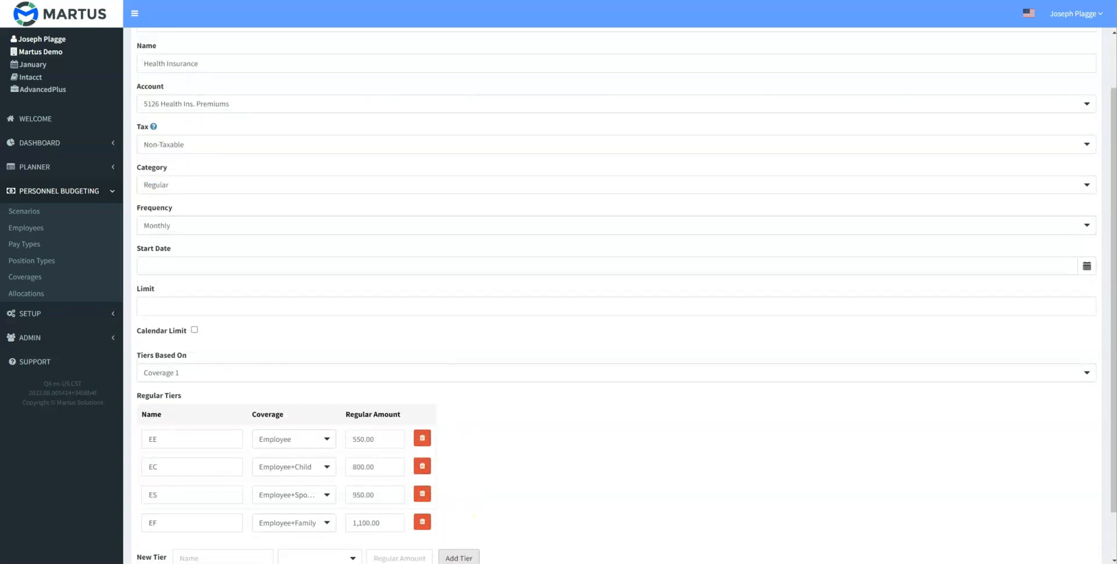
{"action": "scroll", "coordinate": [617, 296], "scroll_direction": "down", "scroll_amount": 1}
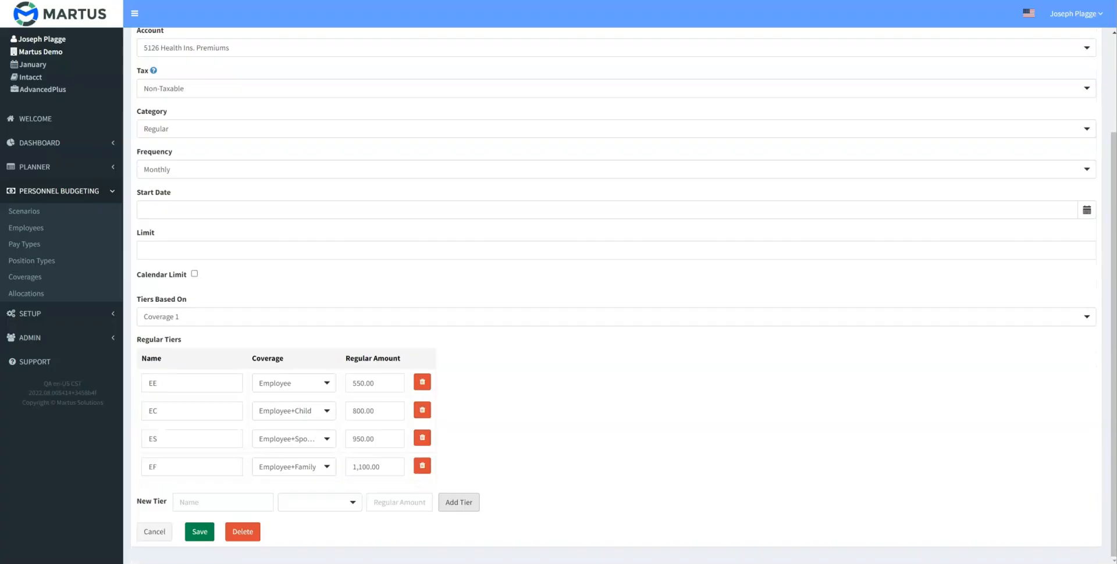
{"action": "left_click", "coordinate": [200, 531]}
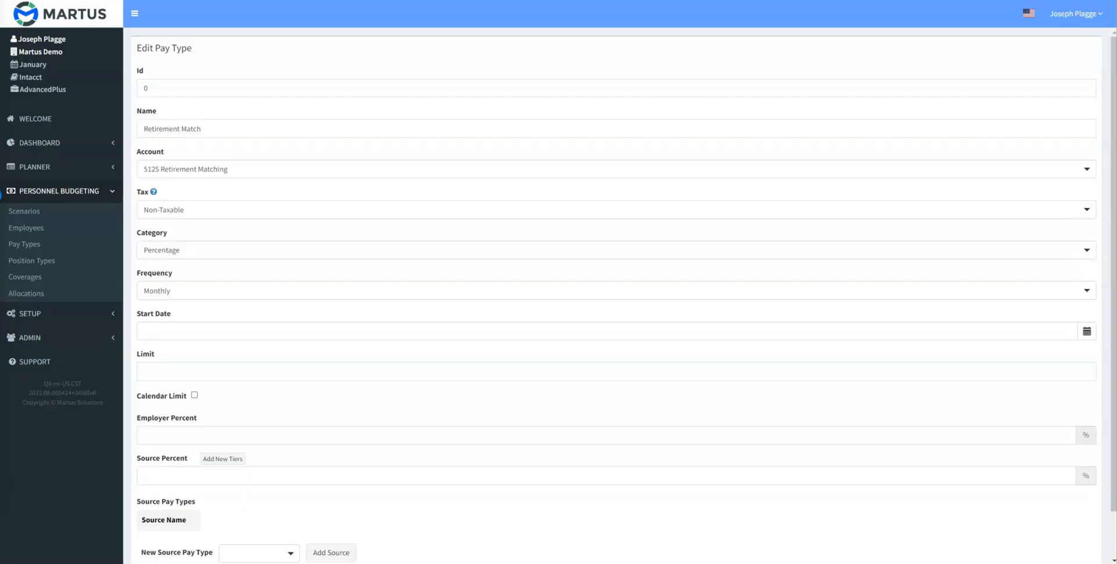
- Set the Retirement Match pay type's Employer Percent to 100 and switch its Source Percent to tiers based on Months Employed
{"action": "left_click", "coordinate": [144, 435]}
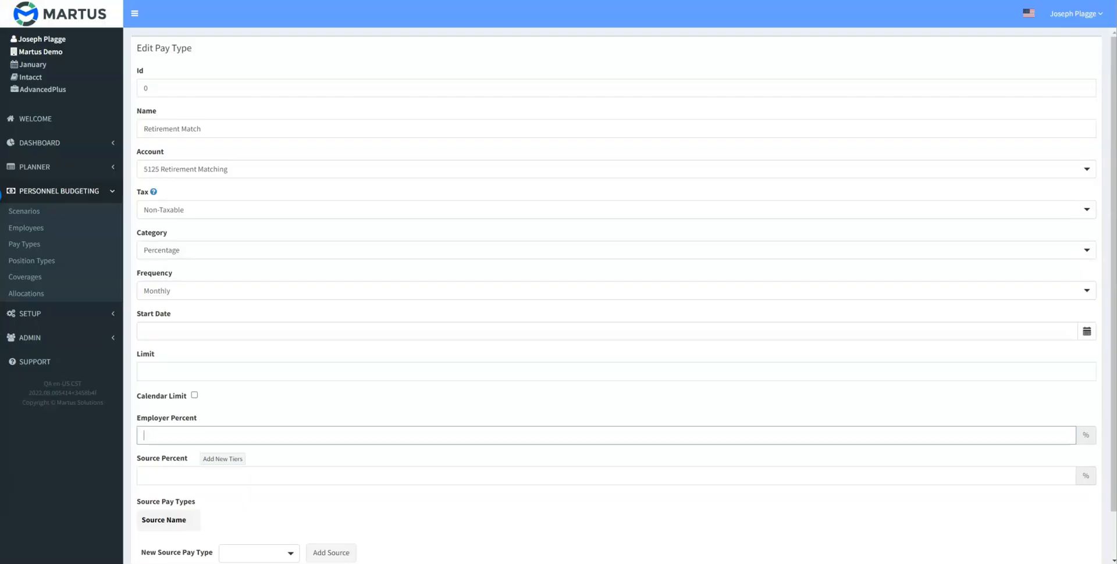
{"action": "type", "text": "100"}
{"action": "scroll", "coordinate": [617, 291], "scroll_direction": "down", "scroll_amount": 1}
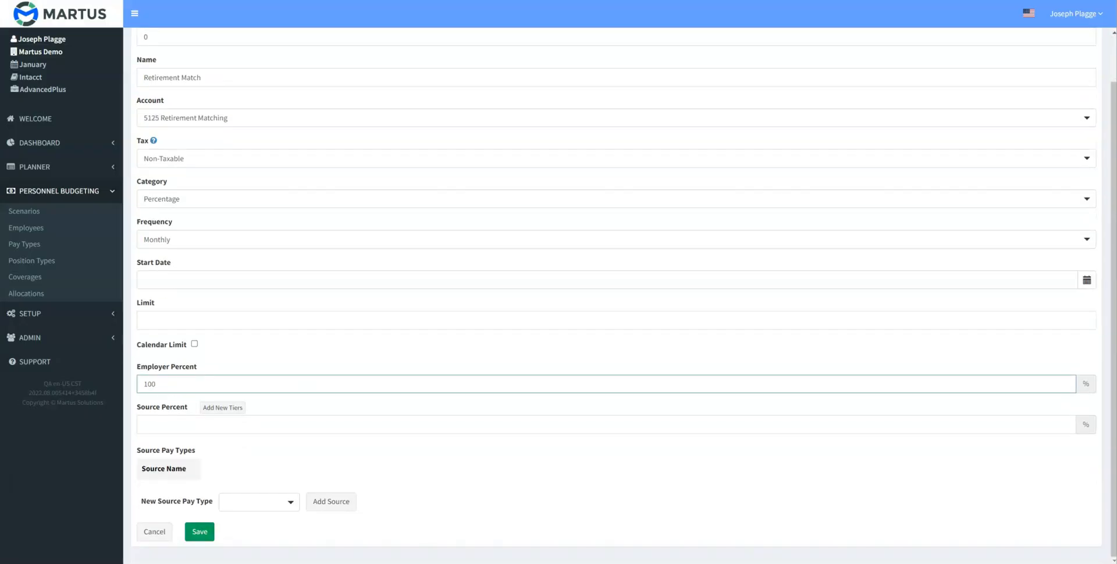
{"action": "left_click", "coordinate": [222, 408]}
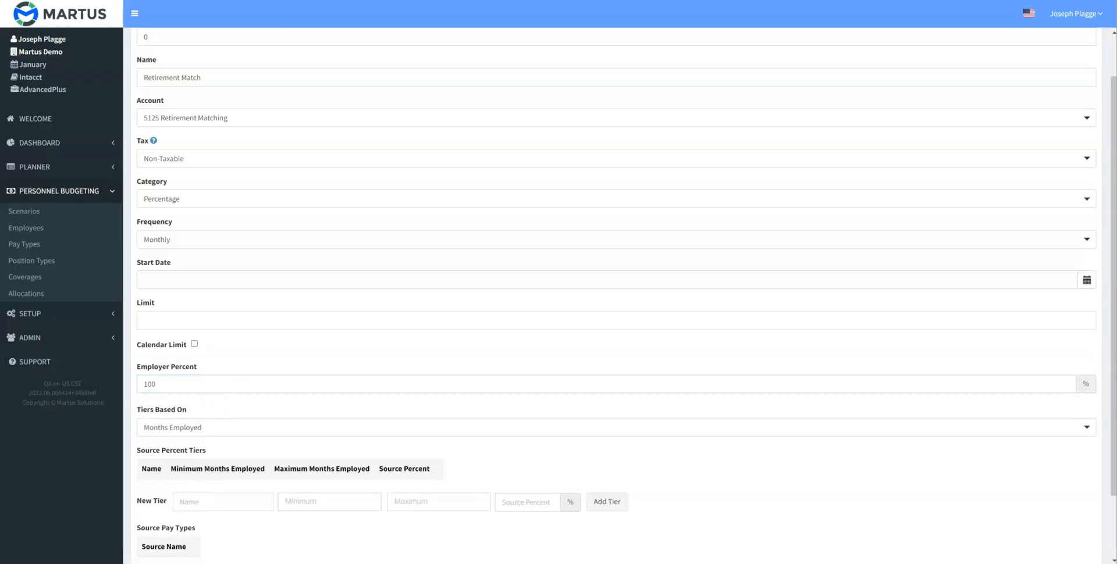
- Add a Waiting Period tier to Retirement Match with a maximum of 6 months employed and a source percent of 0
{"action": "scroll", "coordinate": [215, 419], "scroll_direction": "down", "scroll_amount": 2}
{"action": "left_click", "coordinate": [215, 419]}
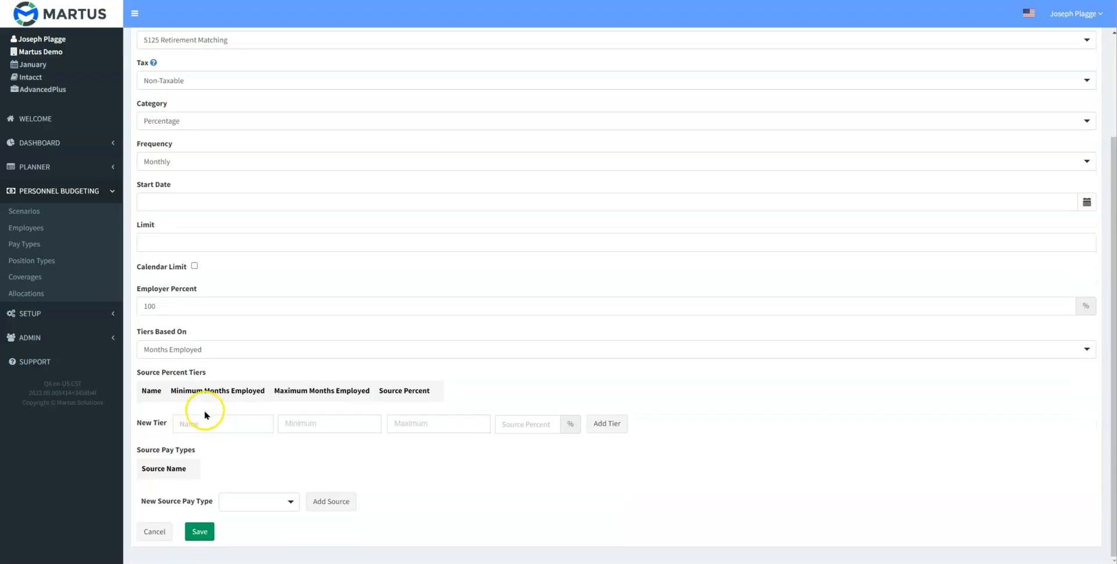
{"action": "type", "text": "Waiting Period"}
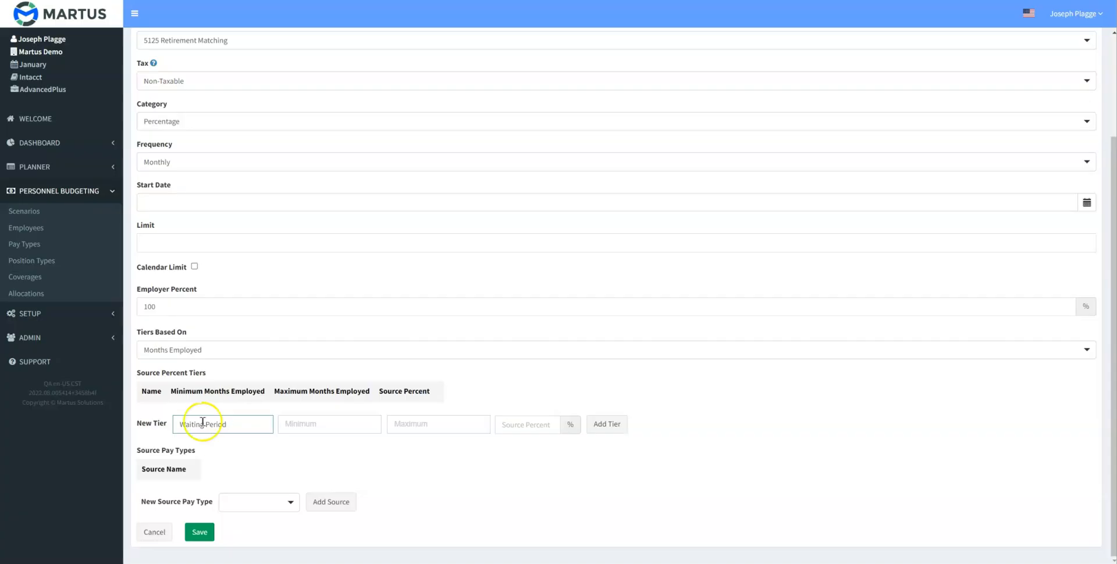
{"action": "left_click", "coordinate": [409, 423]}
{"action": "type", "text": "6"}
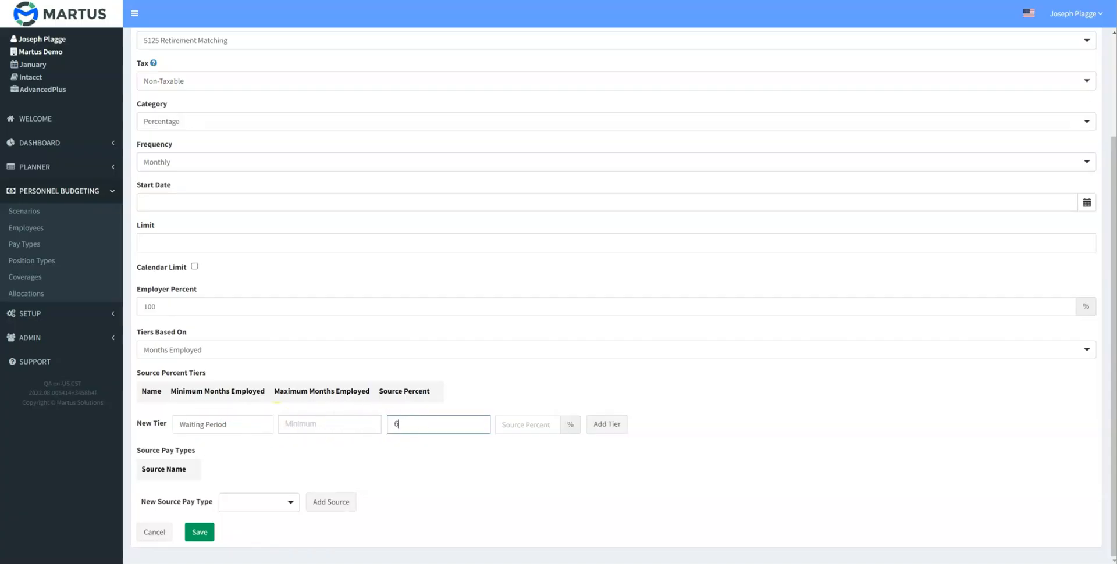
{"action": "key", "text": "Tab"}
{"action": "type", "text": "0"}
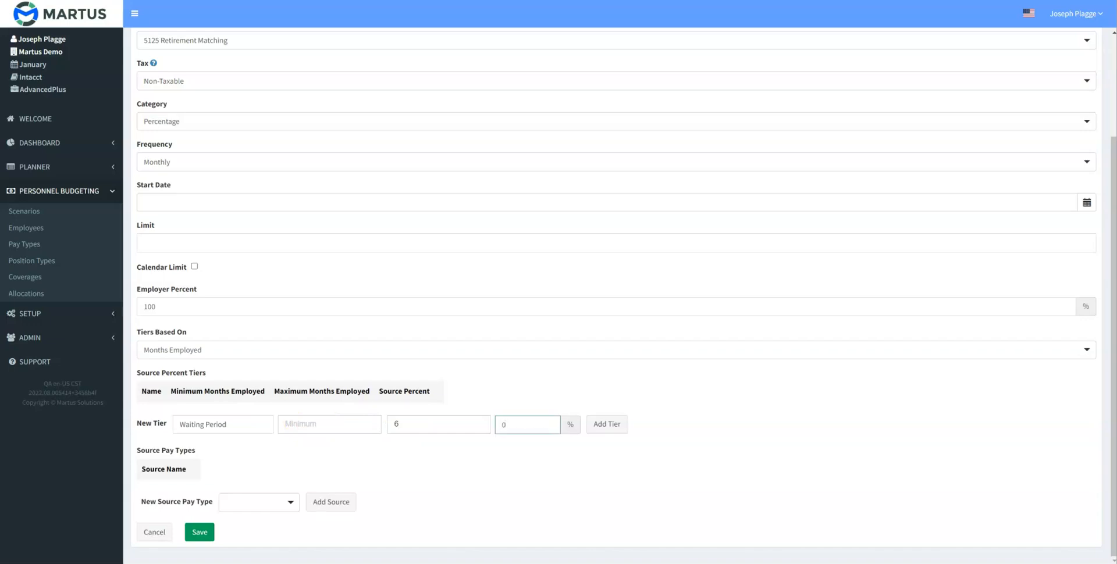
{"action": "left_click", "coordinate": [606, 424]}
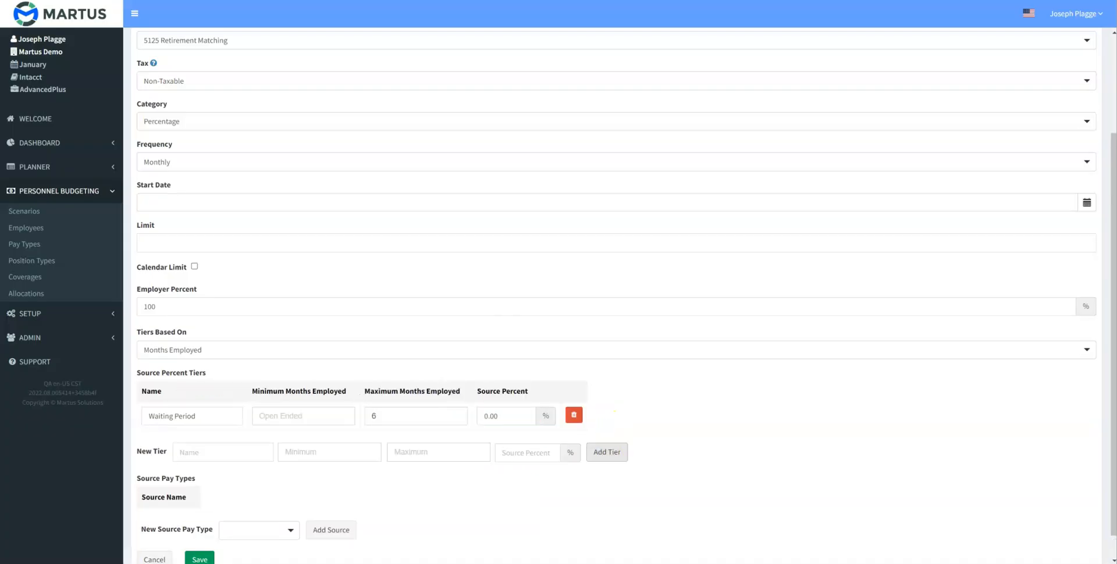
- Add an Eligible tier to Retirement Match with a minimum of 7 months employed and a source percent of 5
{"action": "left_click", "coordinate": [223, 452]}
{"action": "type", "text": "Eligible"}
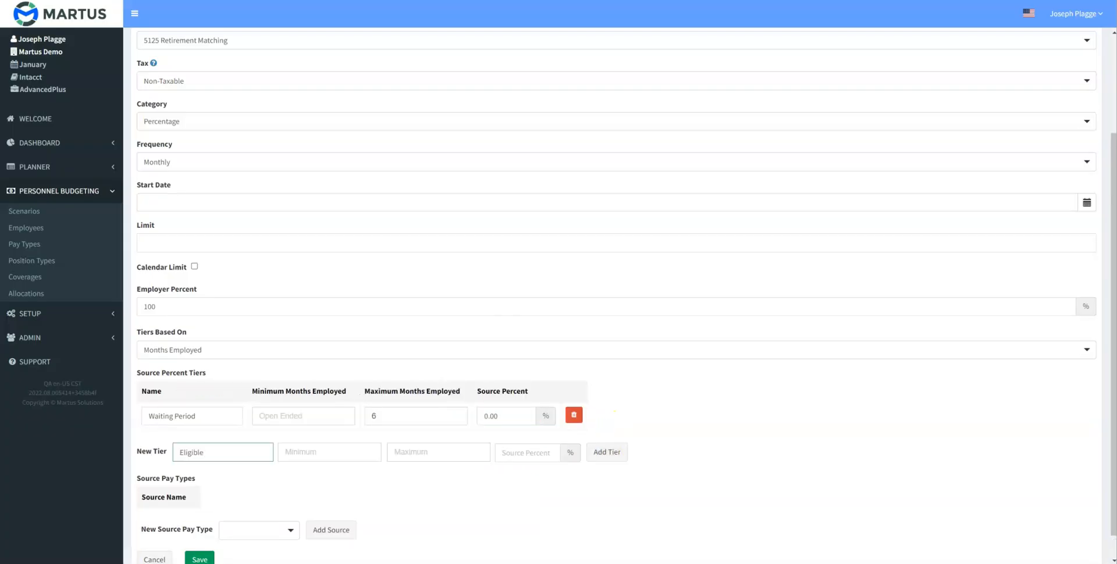
{"action": "key", "text": "Tab"}
{"action": "type", "text": "7"}
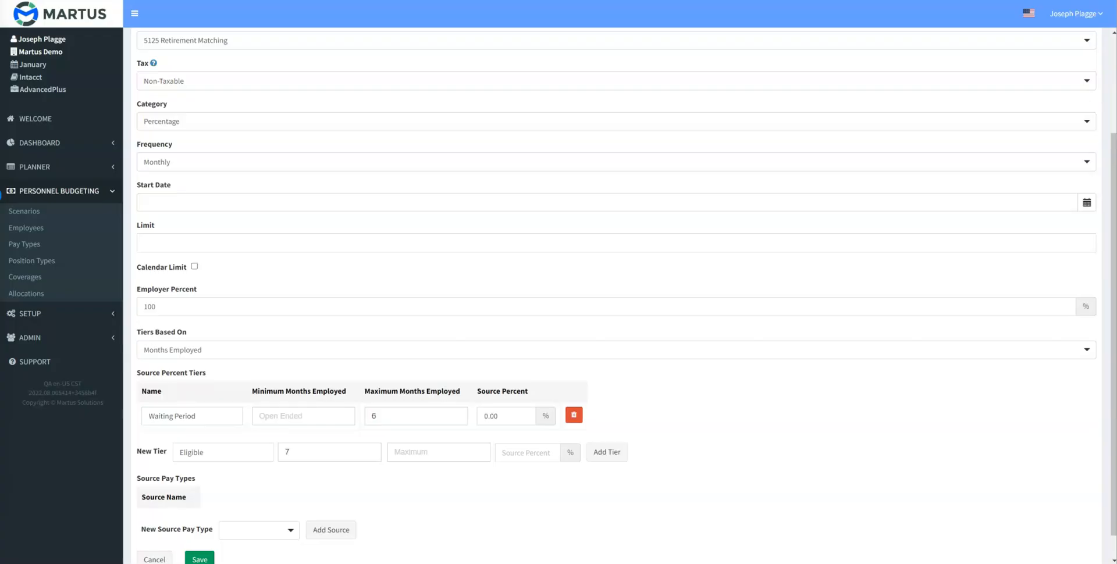
{"action": "left_click", "coordinate": [527, 454]}
{"action": "type", "text": "5"}
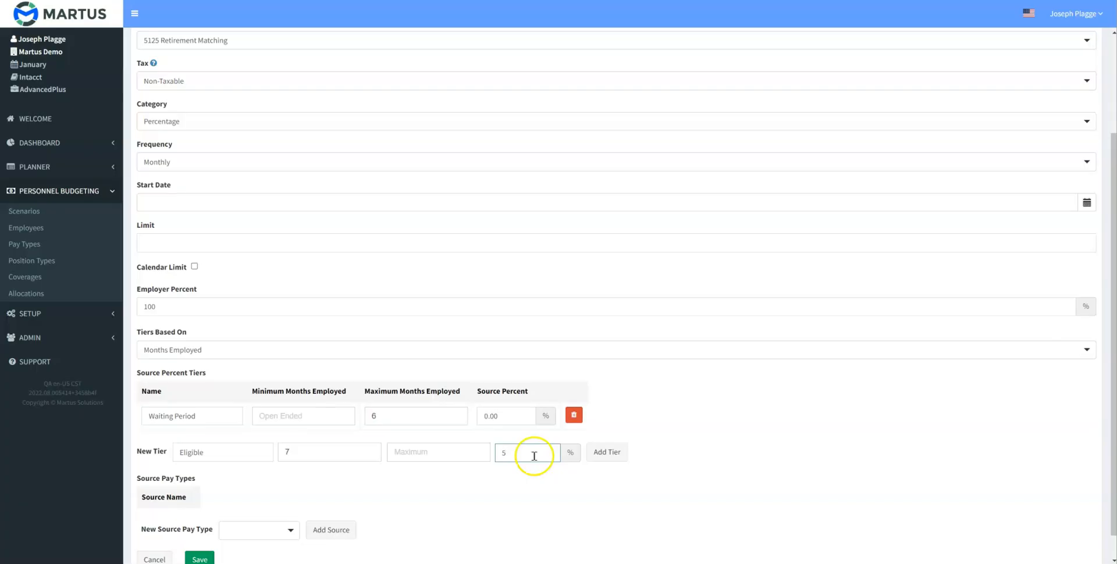
{"action": "left_click", "coordinate": [607, 452]}
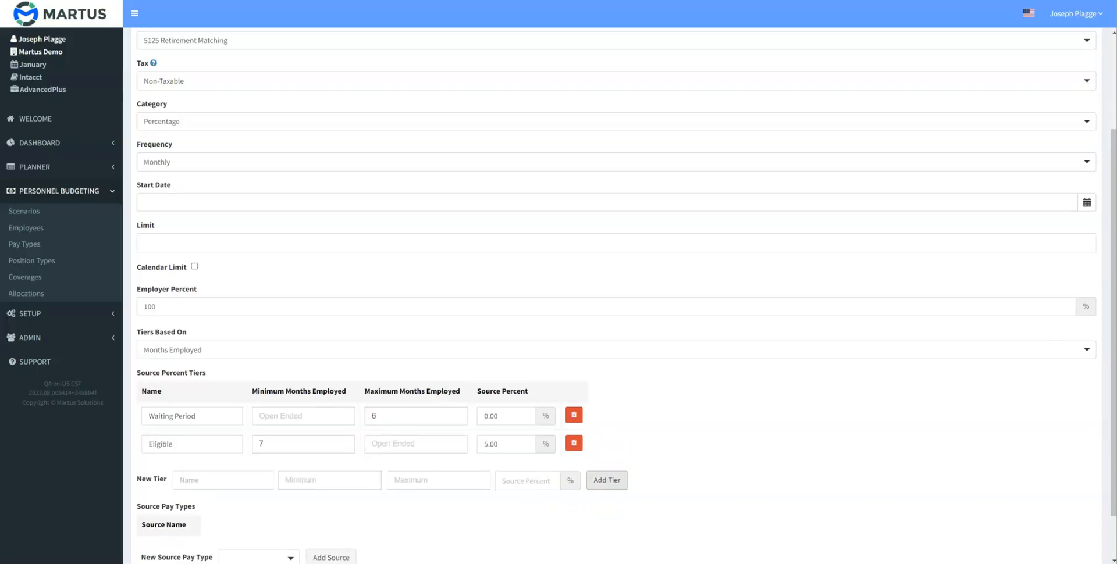
- Add Wages - Hourly, Wages - Salary and Bonus as source pay types for Retirement Match and save it
{"action": "scroll", "coordinate": [607, 452], "scroll_direction": "down", "scroll_amount": 2}
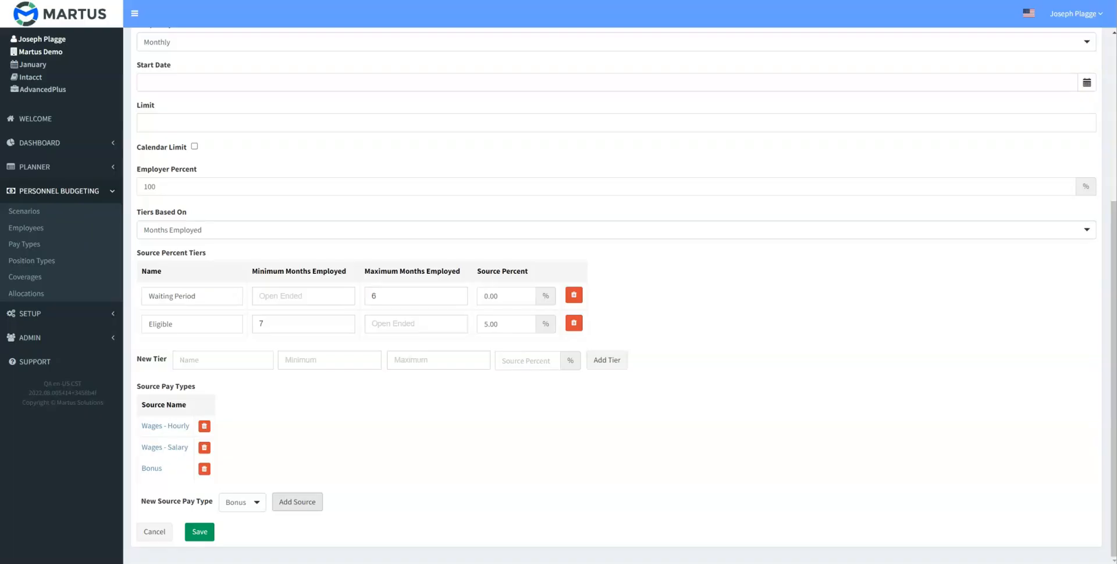
{"action": "left_click", "coordinate": [199, 531]}
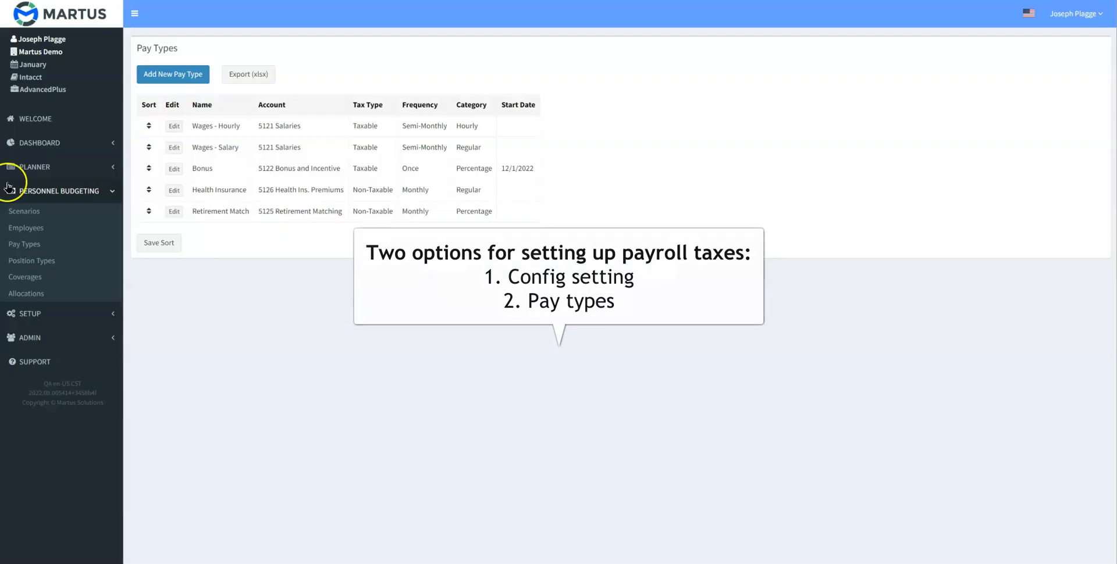
- Open the 2023 Personnel Budgeting configuration containing the FICA rate and account settings
{"action": "left_click", "coordinate": [29, 212]}
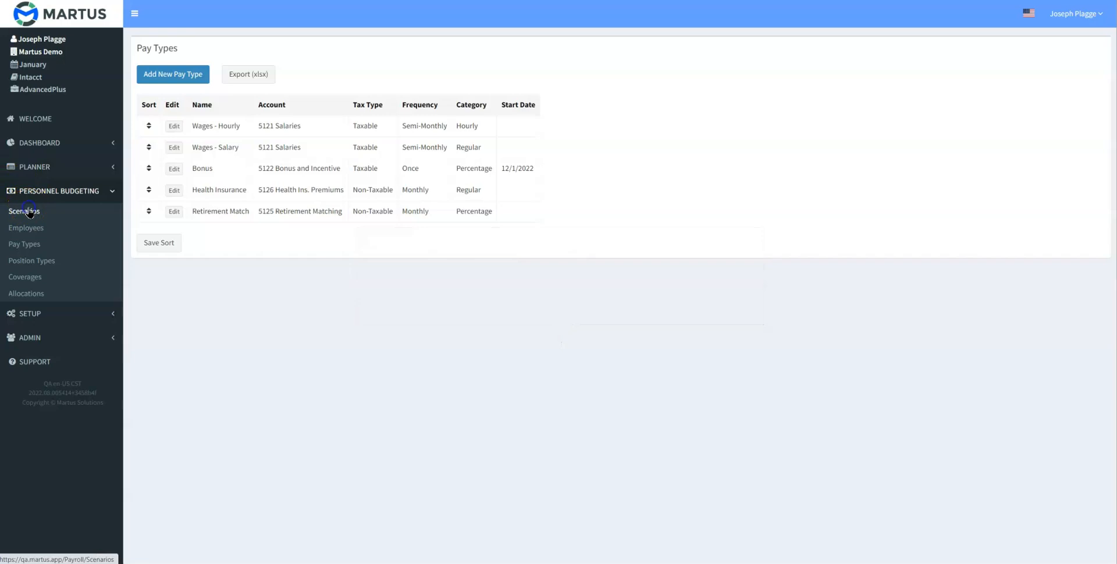
{"action": "left_click", "coordinate": [150, 92]}
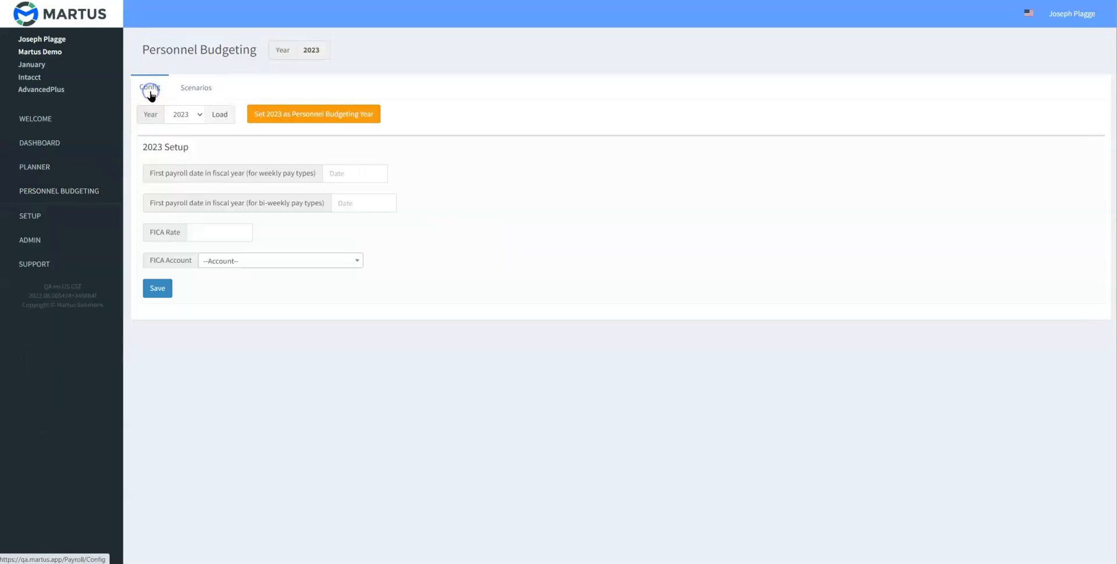